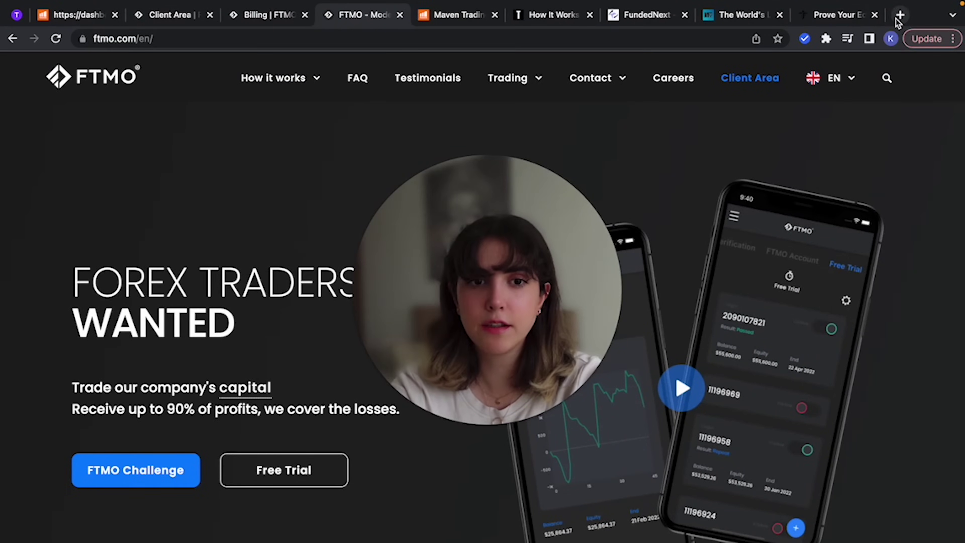
- Open the Contact Information form in Google Forms from the 'googl' suggestion in a new tab
click(900, 15)
text(google.com)
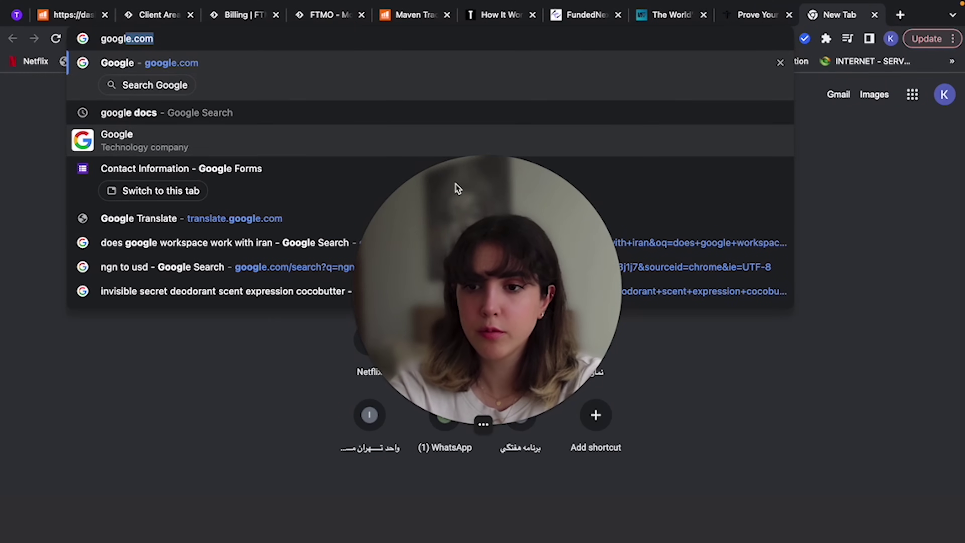
click(256, 173)
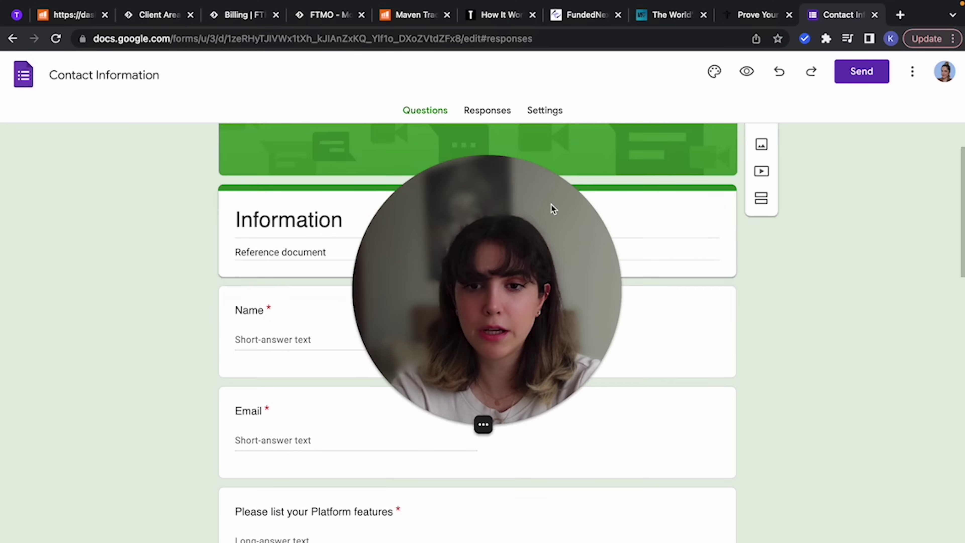
drag(553, 209, 65, 529)
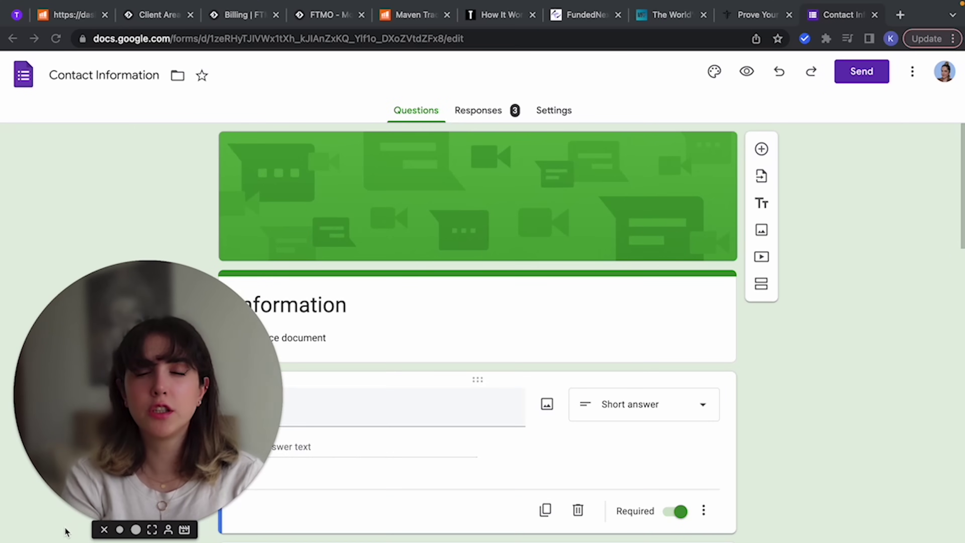
drag(158, 415, 464, 343)
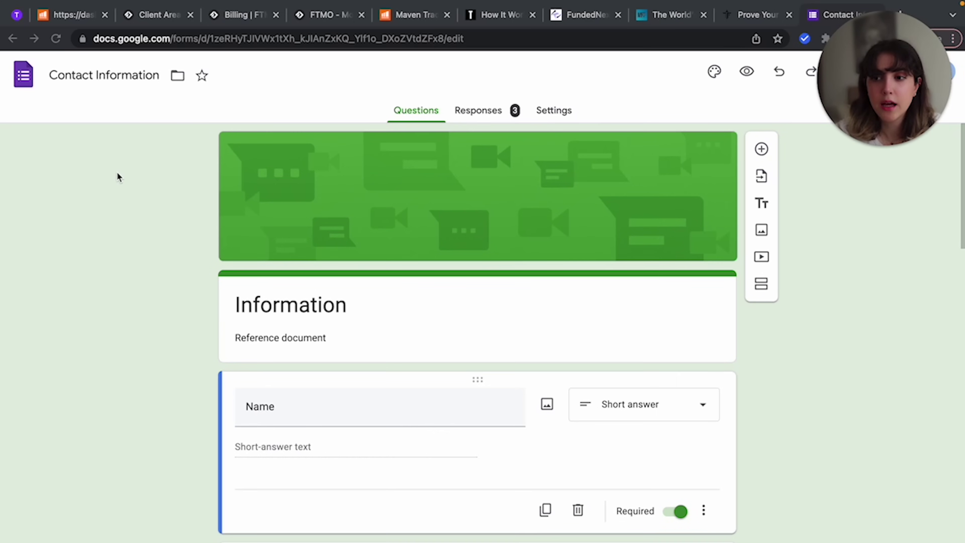
scroll(131, 206, down, 2)
scroll(131, 207, up, 2)
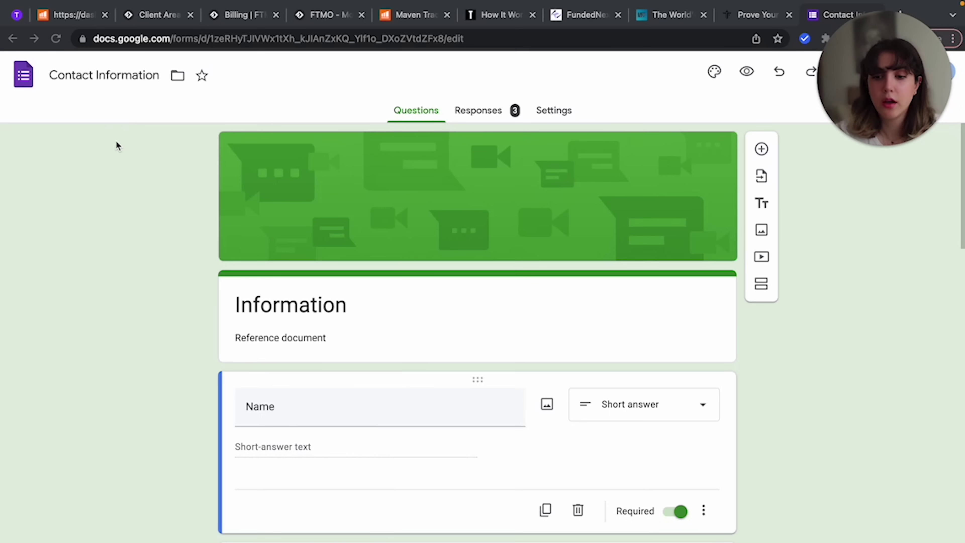
scroll(45, 226, down, 2)
scroll(285, 265, down, 2)
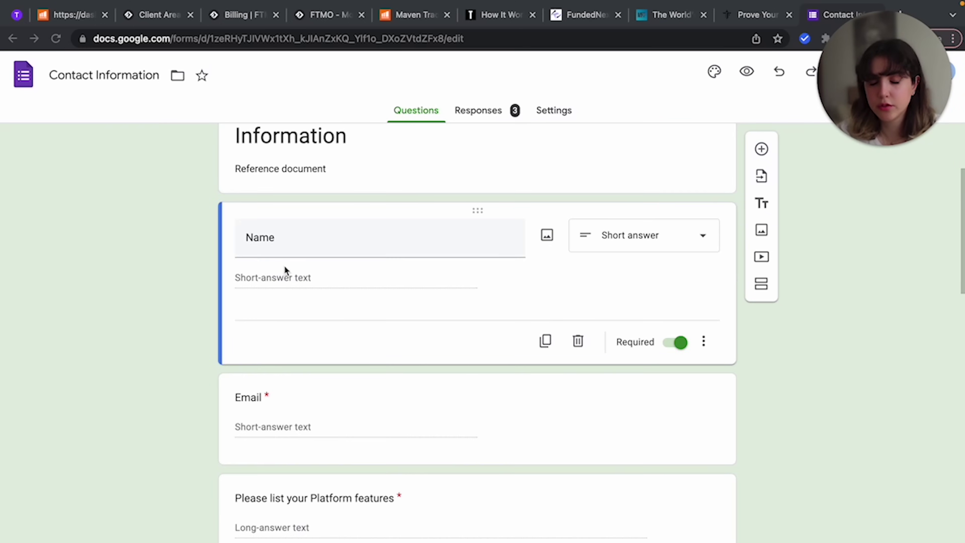
scroll(315, 437, down, 2)
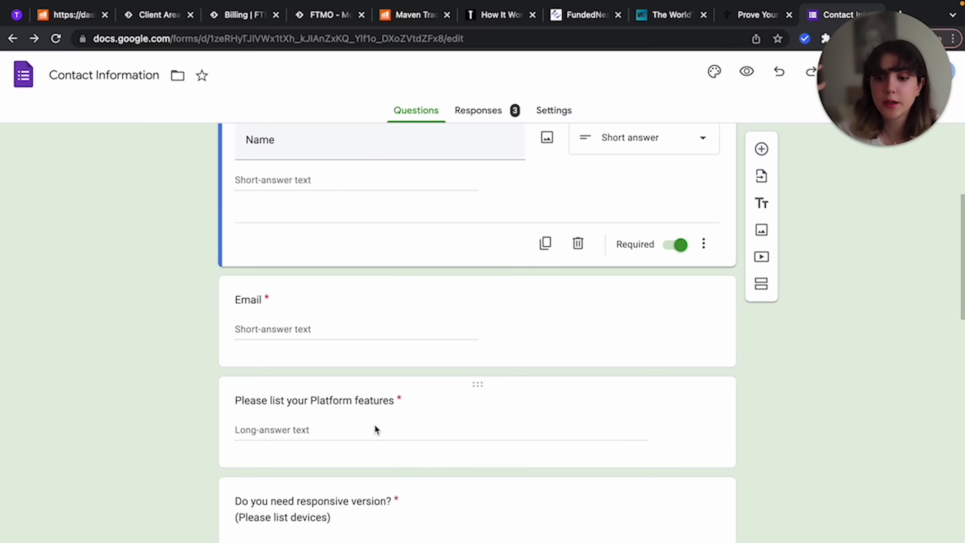
scroll(375, 426, down, 2)
scroll(301, 460, down, 1)
scroll(433, 434, down, 2)
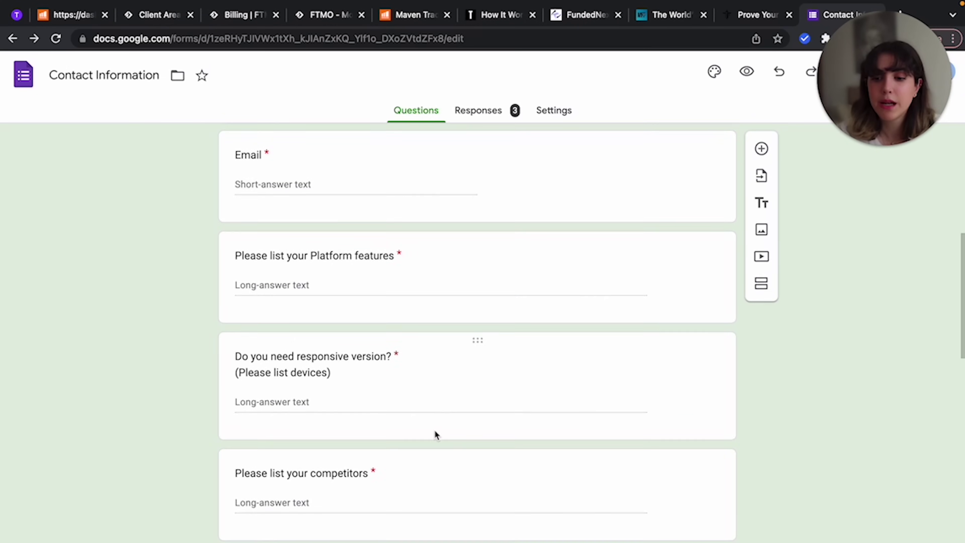
scroll(383, 441, down, 1)
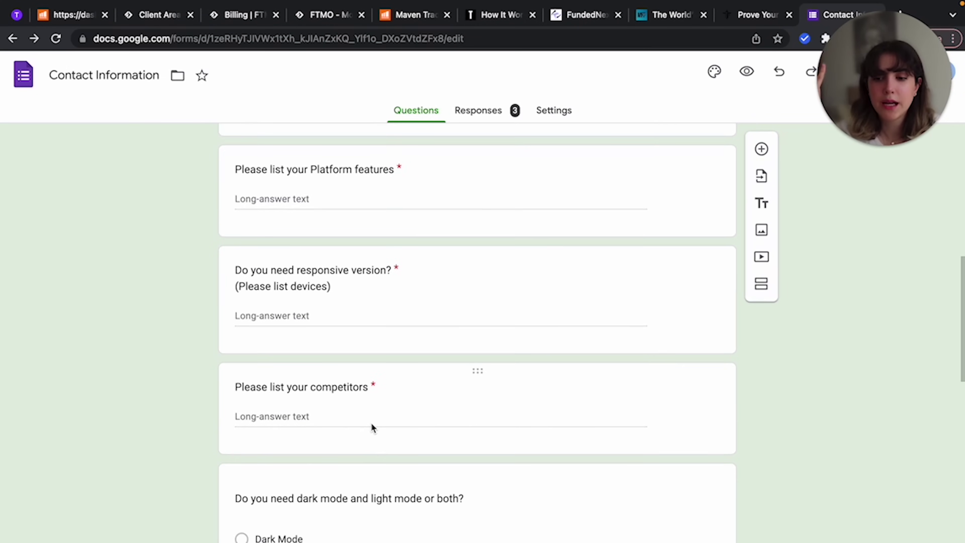
scroll(371, 422, down, 3)
scroll(371, 423, down, 1)
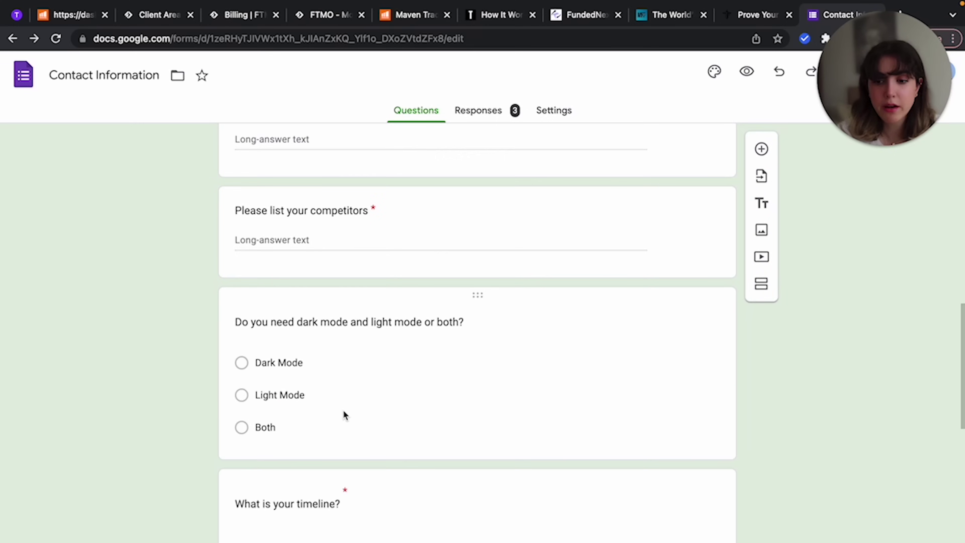
scroll(278, 367, down, 2)
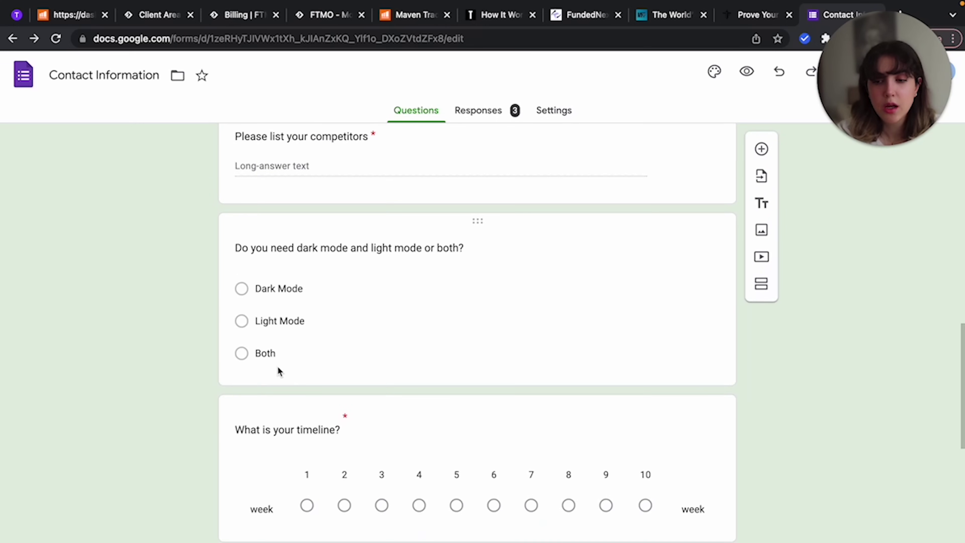
scroll(278, 367, down, 3)
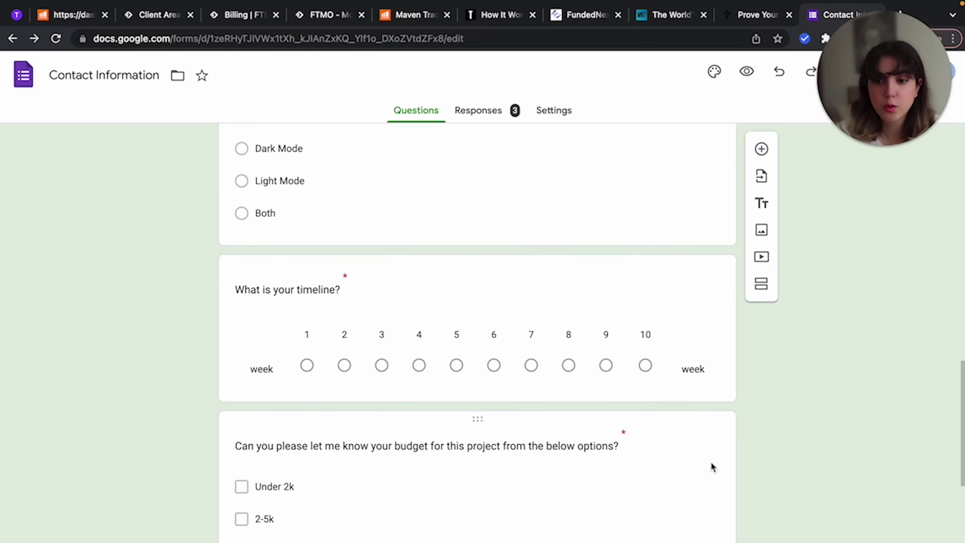
scroll(381, 400, down, 3)
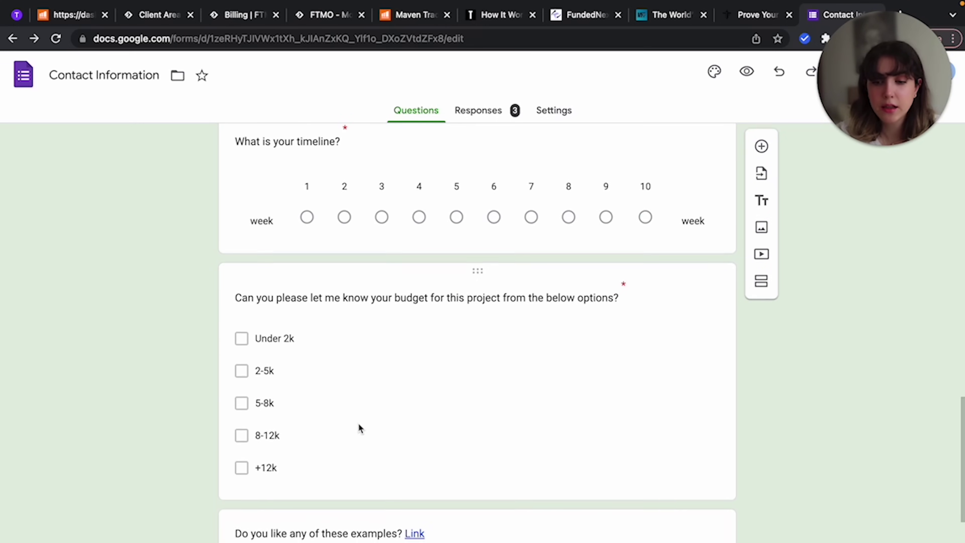
scroll(359, 427, down, 5)
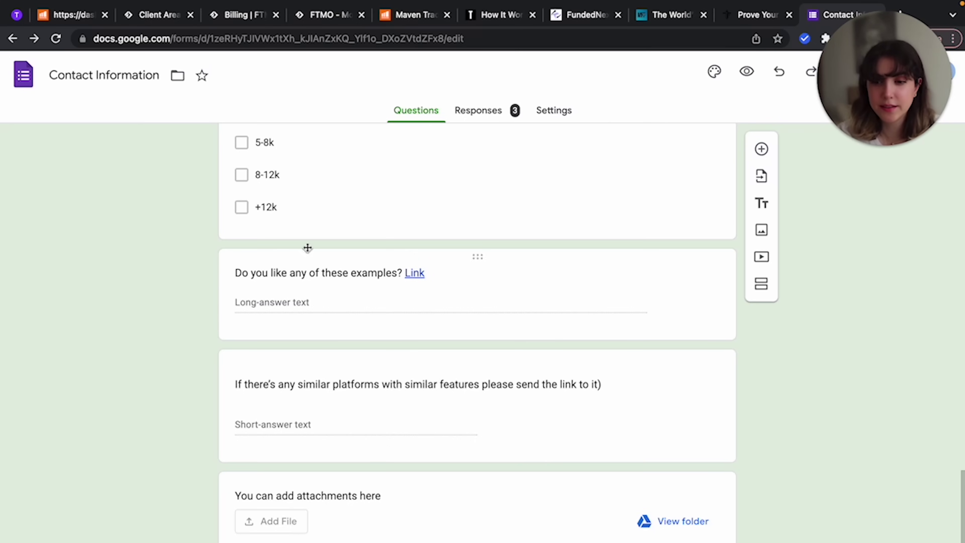
click(319, 390)
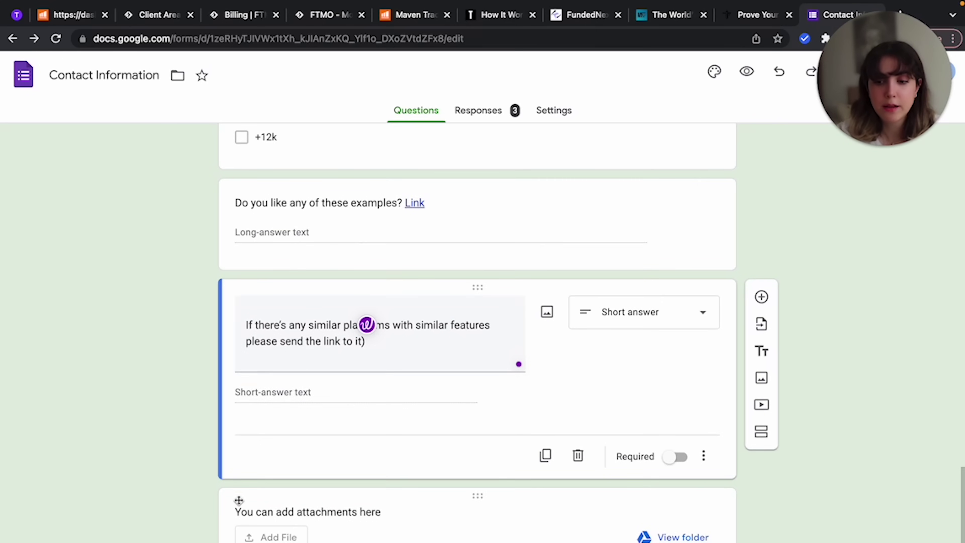
scroll(238, 501, down, 1)
click(324, 493)
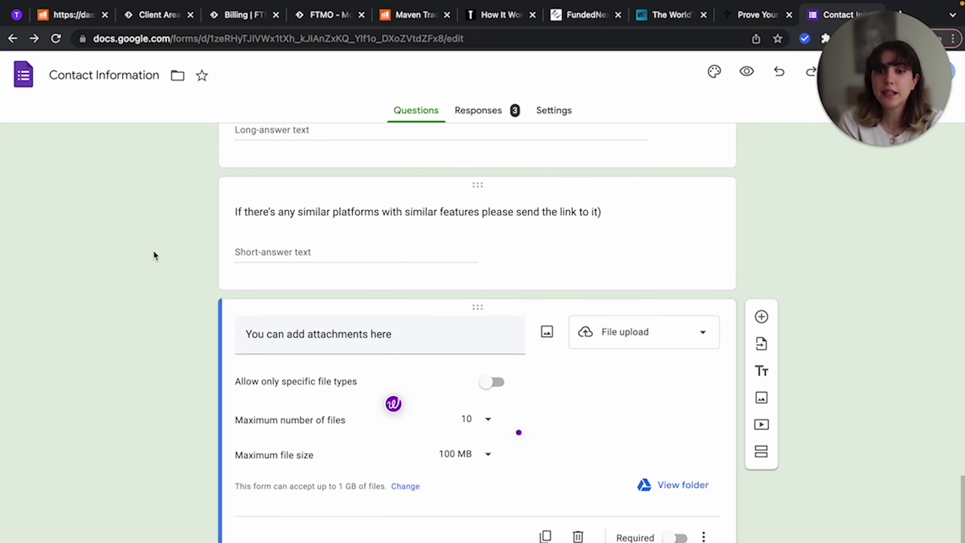
scroll(91, 249, up, 15)
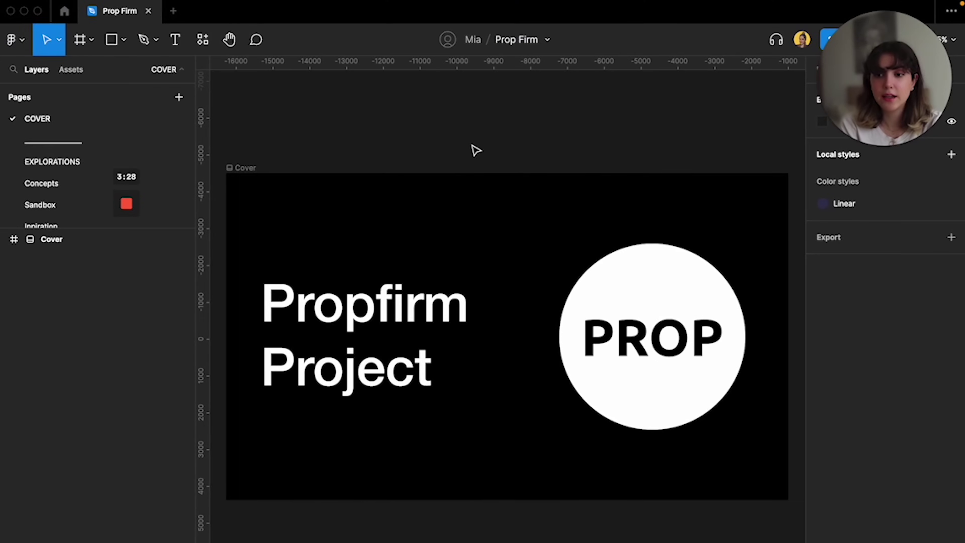
- Drag the Pages/Layers divider down to reveal the file's full page list
scroll(329, 151, up, 1)
drag(74, 228, 64, 275)
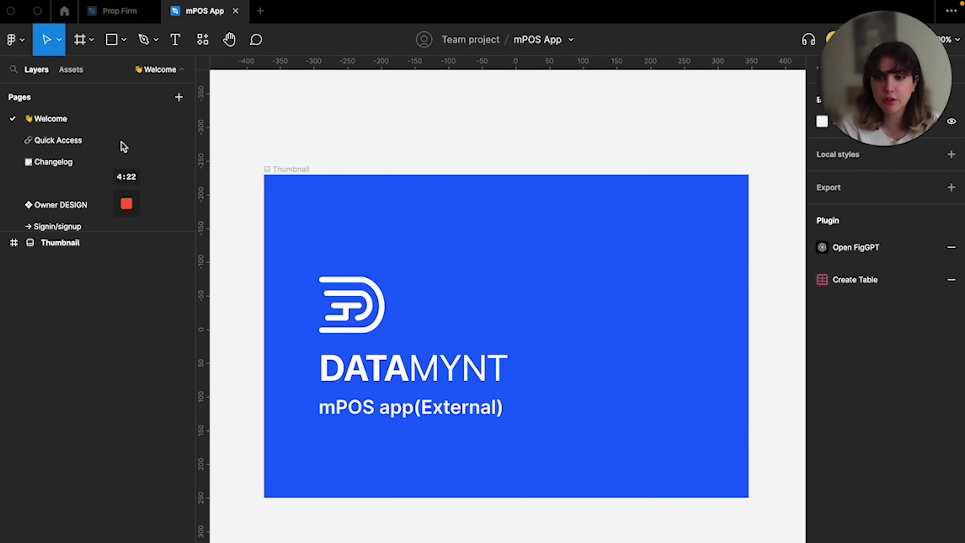
- Browse the mPOS App's Quick Access and Changelog pages, scrolling each canvas
click(61, 143)
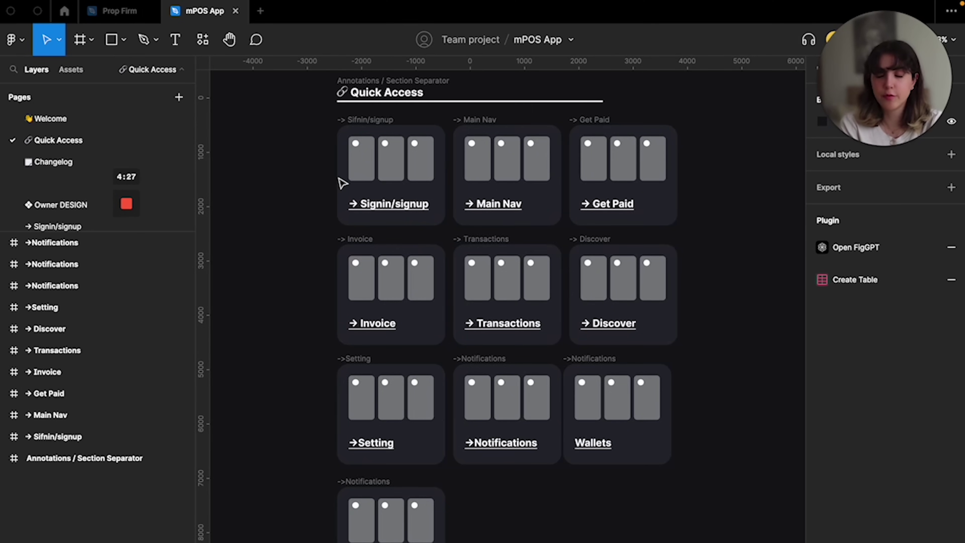
scroll(339, 181, down, 4)
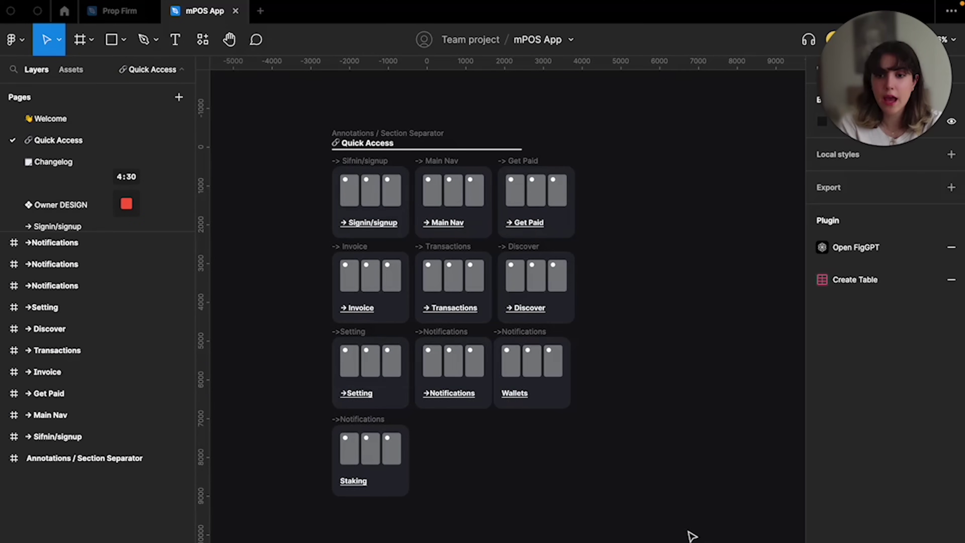
scroll(495, 381, up, 3)
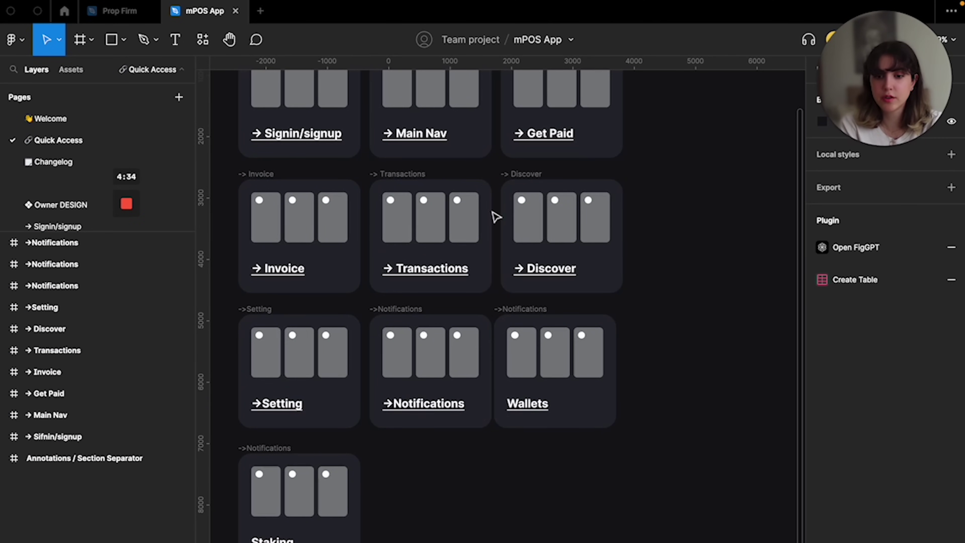
scroll(492, 190, up, 1)
scroll(491, 190, left, 1)
click(45, 163)
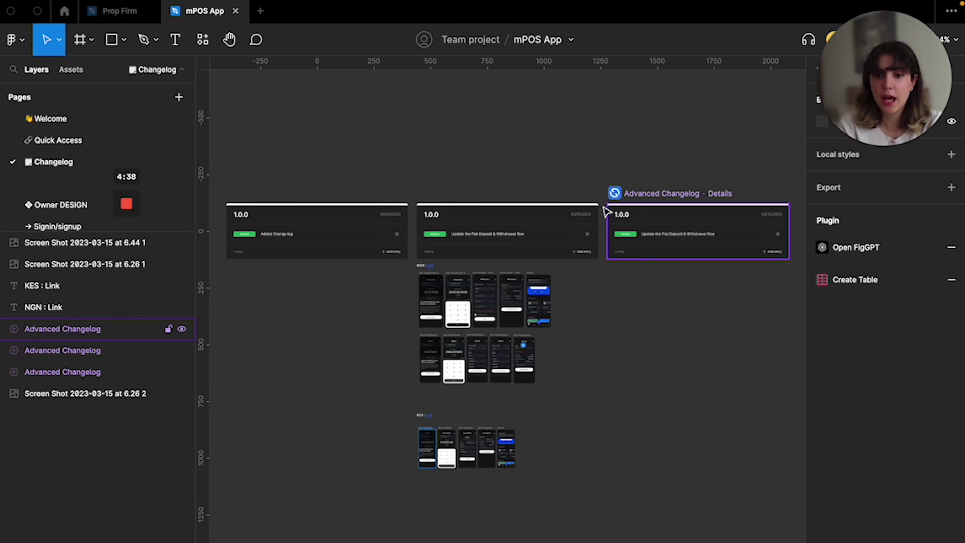
scroll(414, 381, down, 1)
scroll(413, 381, left, 1)
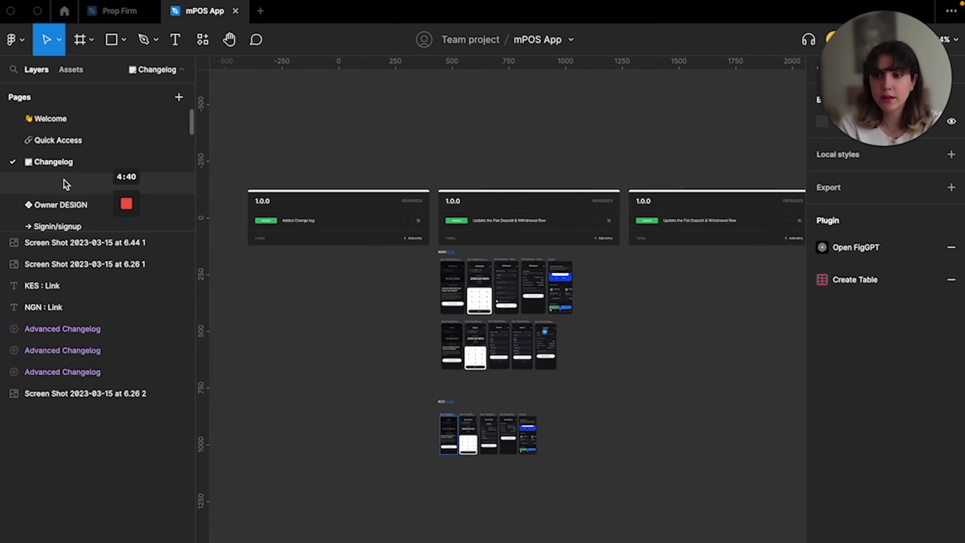
scroll(65, 183, down, 1)
- Look through the Owner DESIGN, Signin/signup, Invoice, Staking and Nigeria pages
click(65, 166)
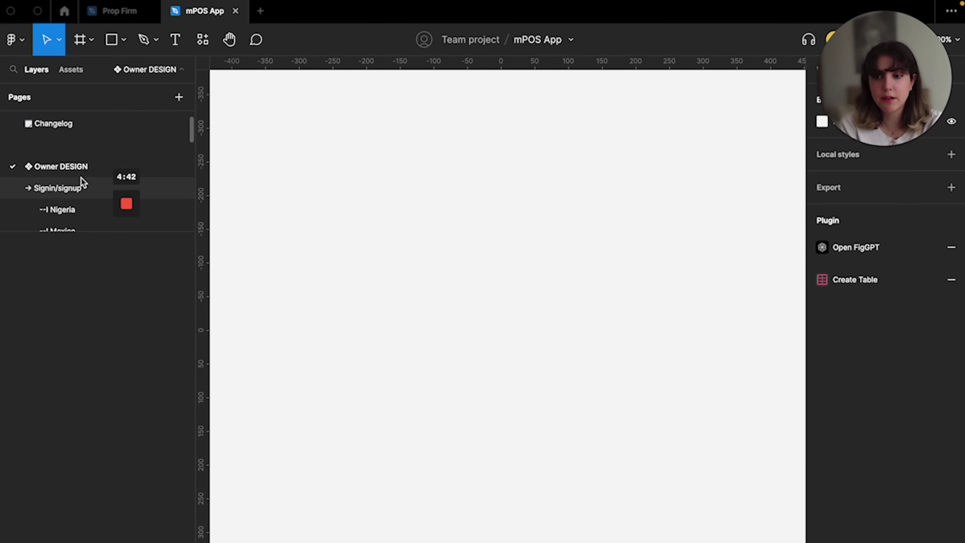
scroll(82, 182, down, 1)
click(70, 164)
scroll(72, 198, down, 2)
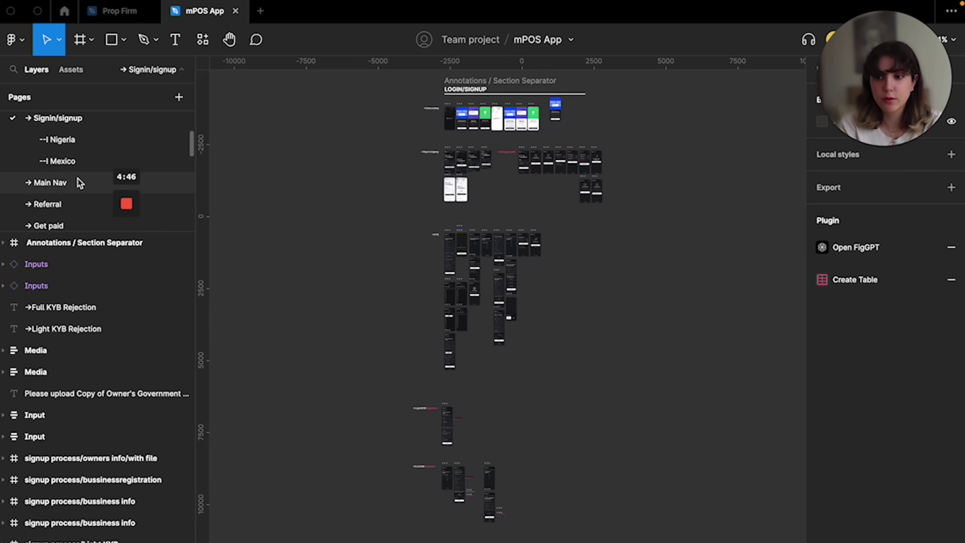
scroll(80, 183, down, 4)
click(74, 156)
click(75, 175)
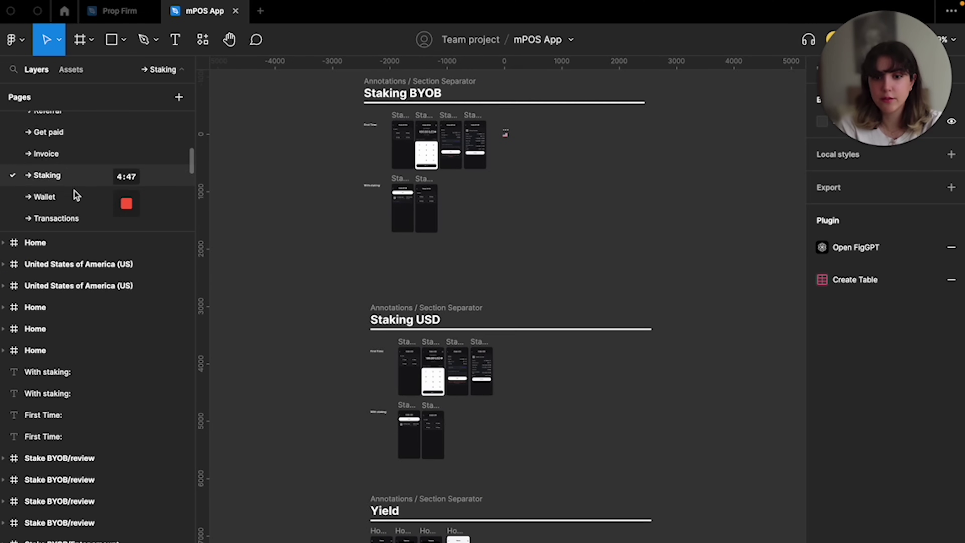
scroll(74, 191, down, 1)
click(75, 190)
scroll(74, 190, down, 5)
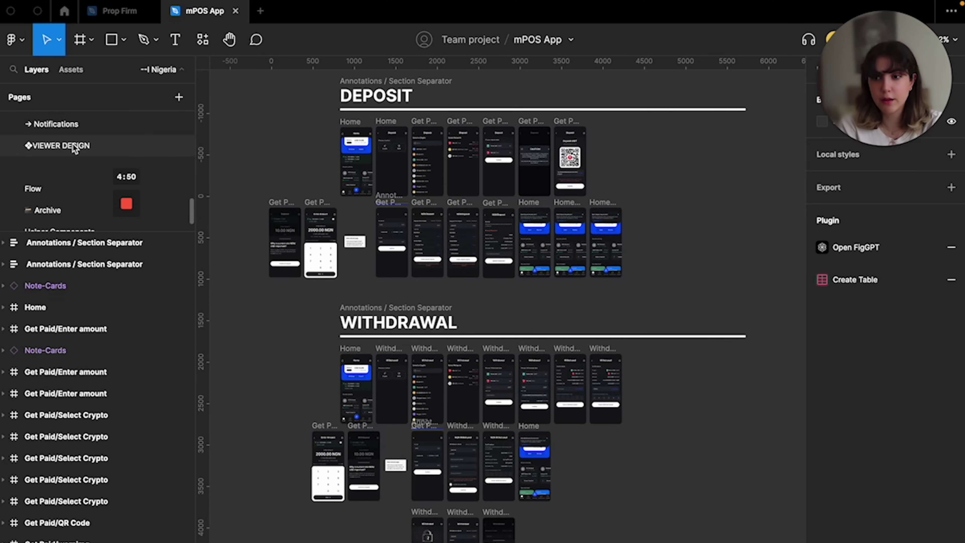
- Check VIEWER DESIGN, Flow, Archive and Table Creator, settle on Helper Components, then return to Prop Firm
click(72, 143)
scroll(73, 181, down, 1)
click(66, 158)
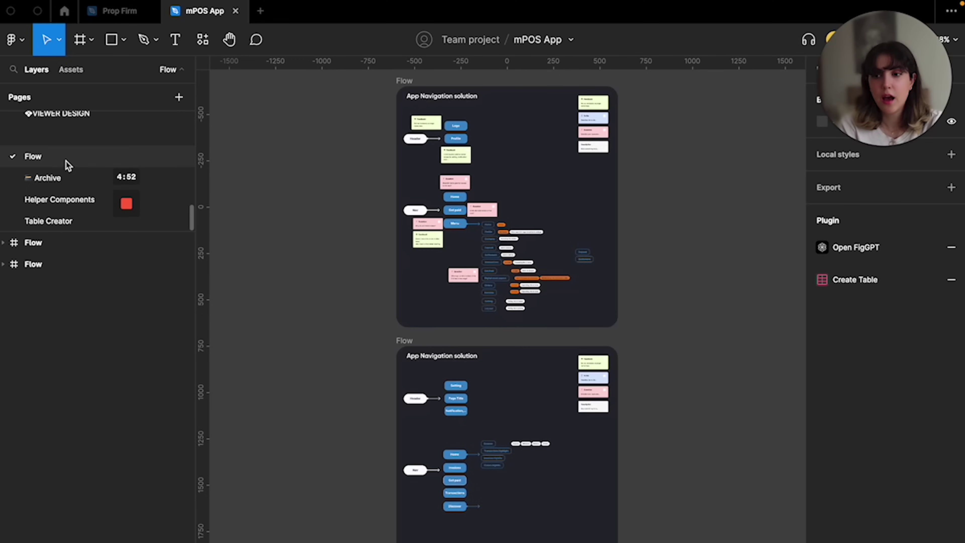
click(64, 186)
click(87, 201)
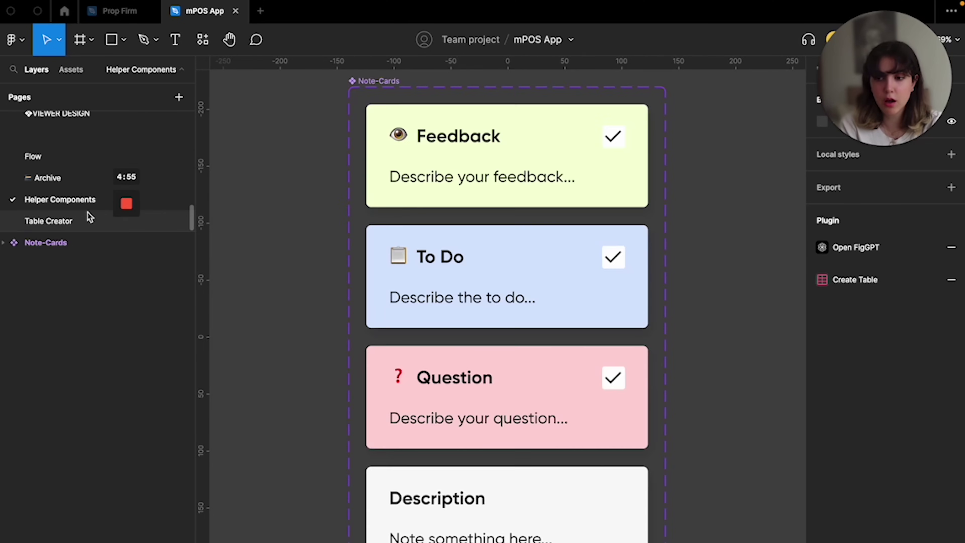
click(70, 221)
click(88, 202)
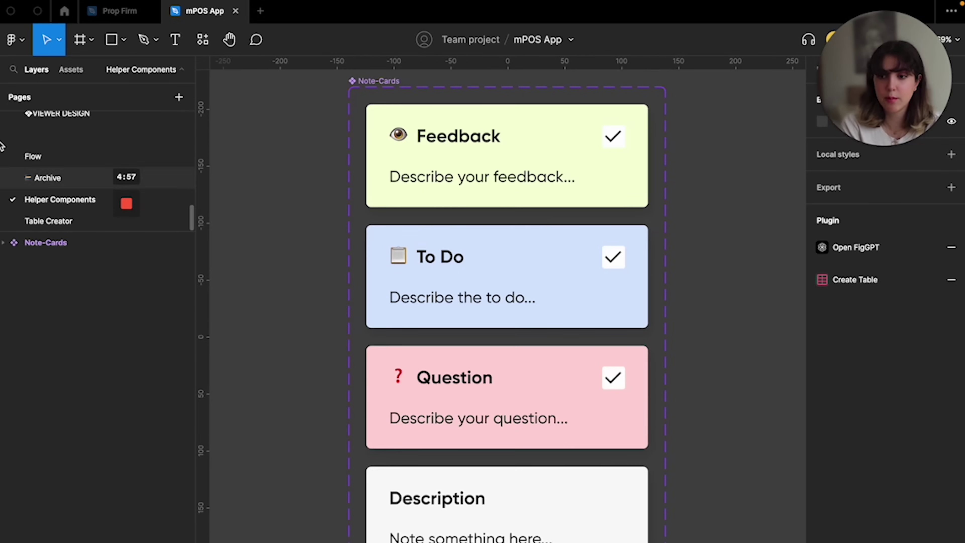
scroll(418, 217, up, 1)
ctrl+scroll(415, 215, down, 3)
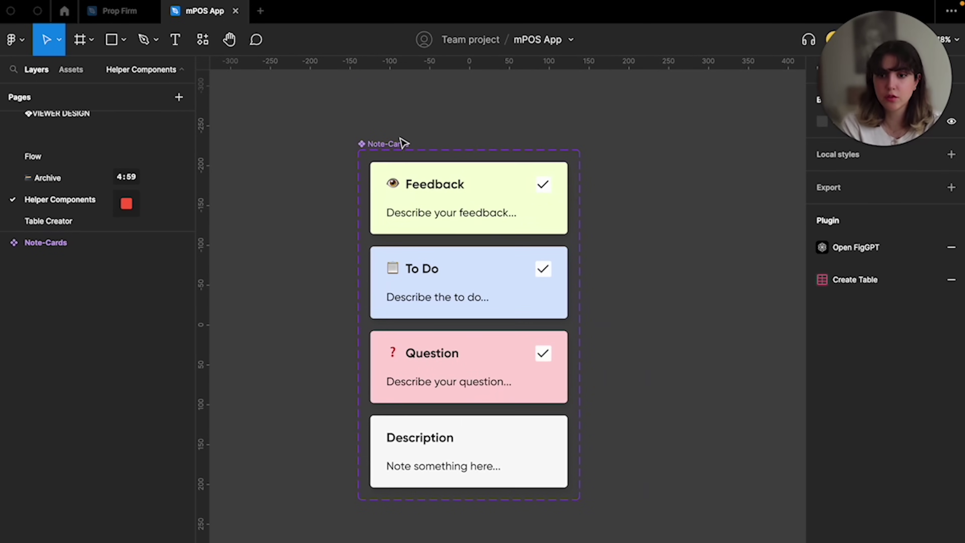
scroll(95, 149, up, 5)
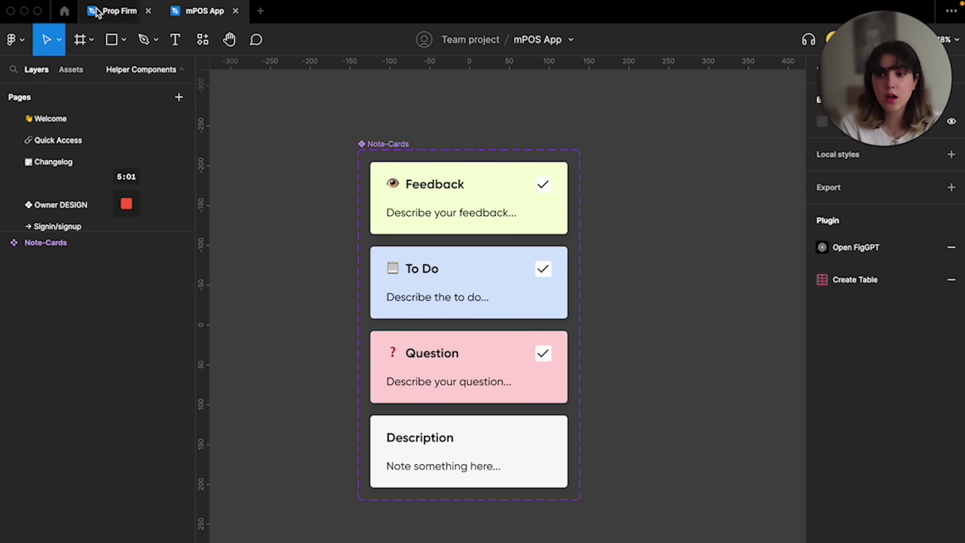
click(108, 9)
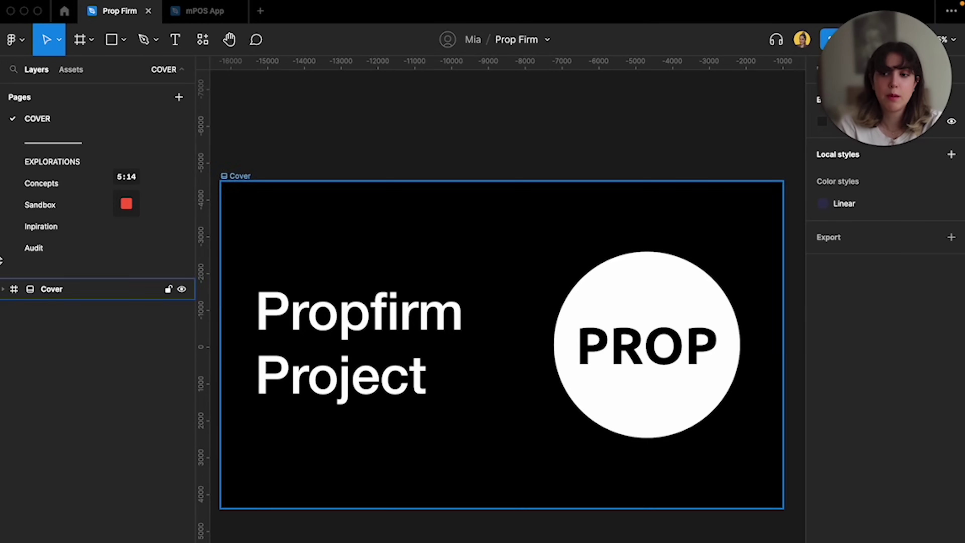
- Switch back to the mPOS App file and close its tab
click(192, 13)
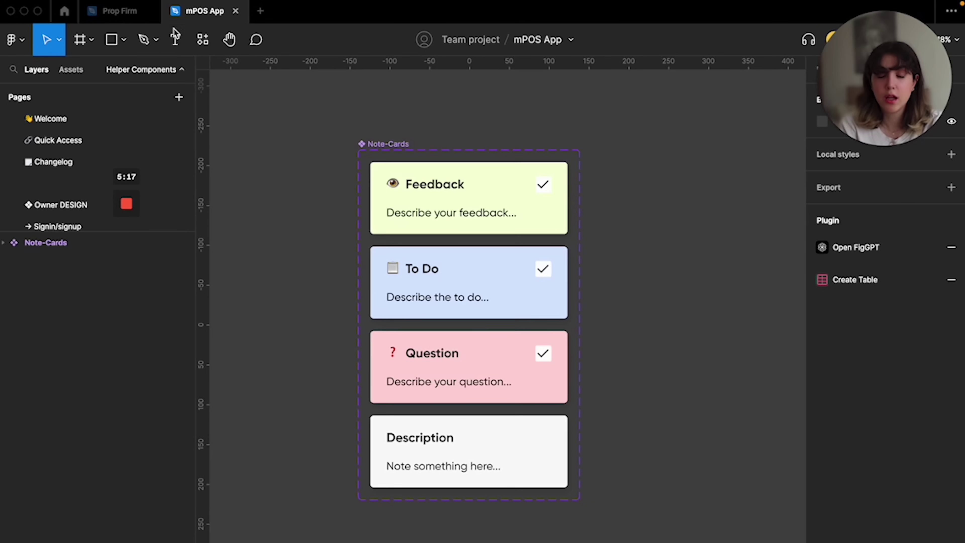
scroll(103, 151, down, 3)
scroll(103, 151, up, 3)
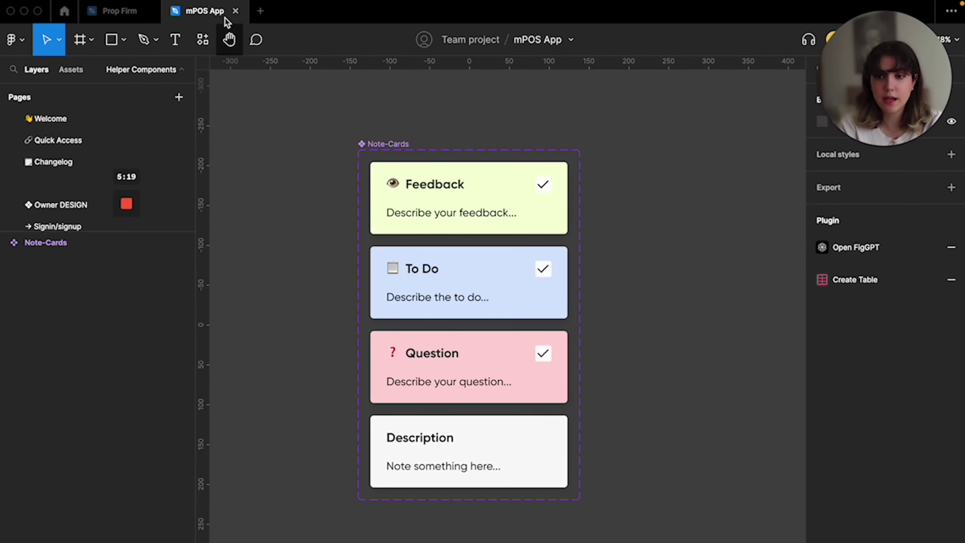
click(236, 11)
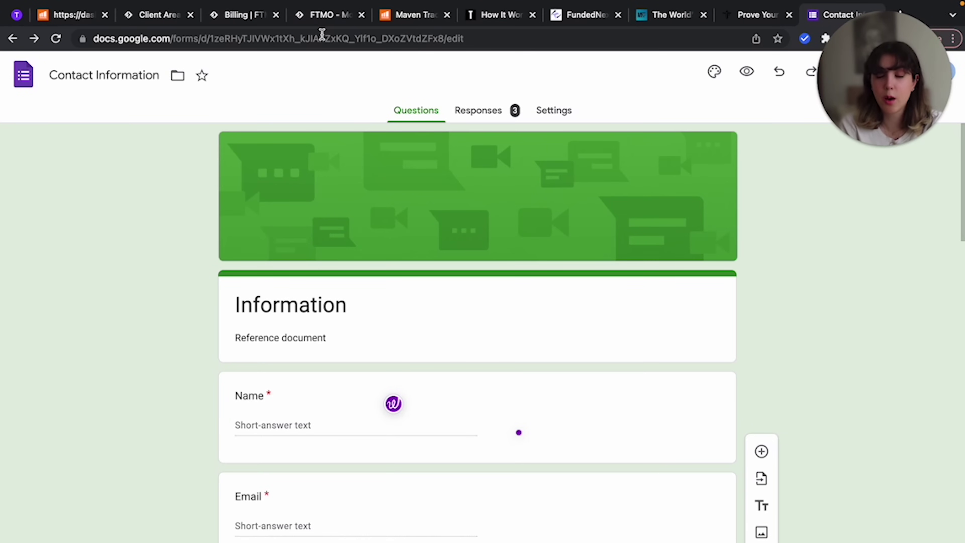
- Reorder the browser tabs, moving How It Works, FundedNext, myforexfunds and The Funded Trader left
click(311, 19)
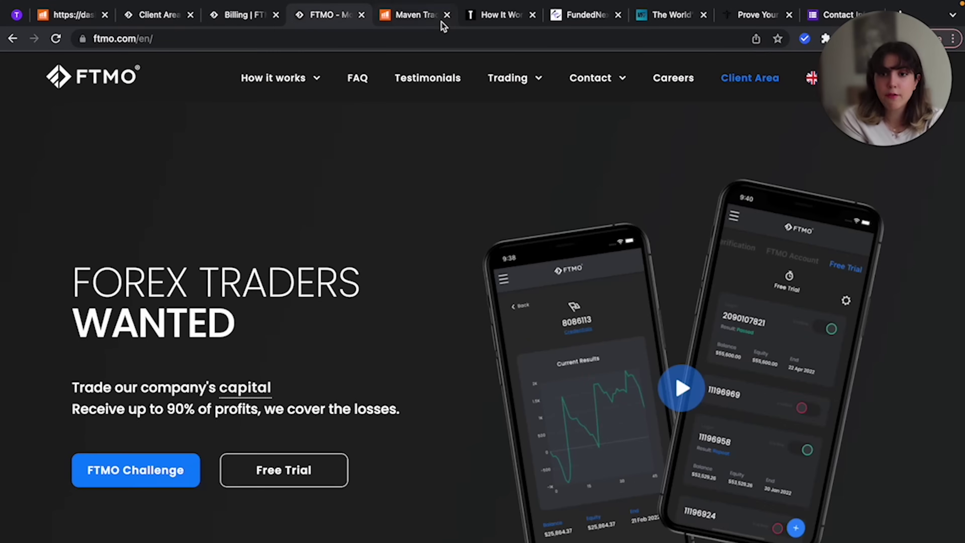
drag(498, 15, 414, 16)
drag(570, 16, 482, 19)
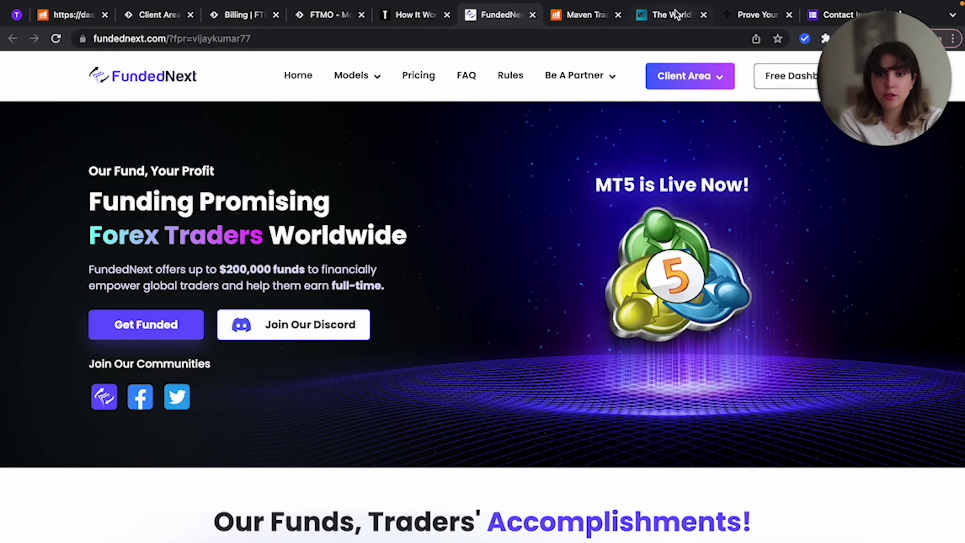
drag(674, 15, 587, 15)
drag(749, 23, 665, 19)
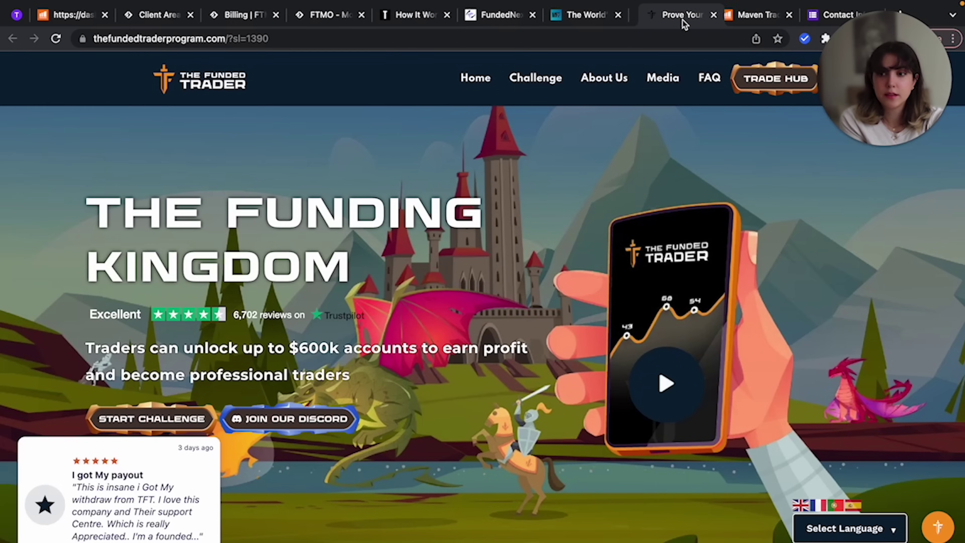
- Scroll through the FundedNext website and the Topstep How It Works page
click(514, 19)
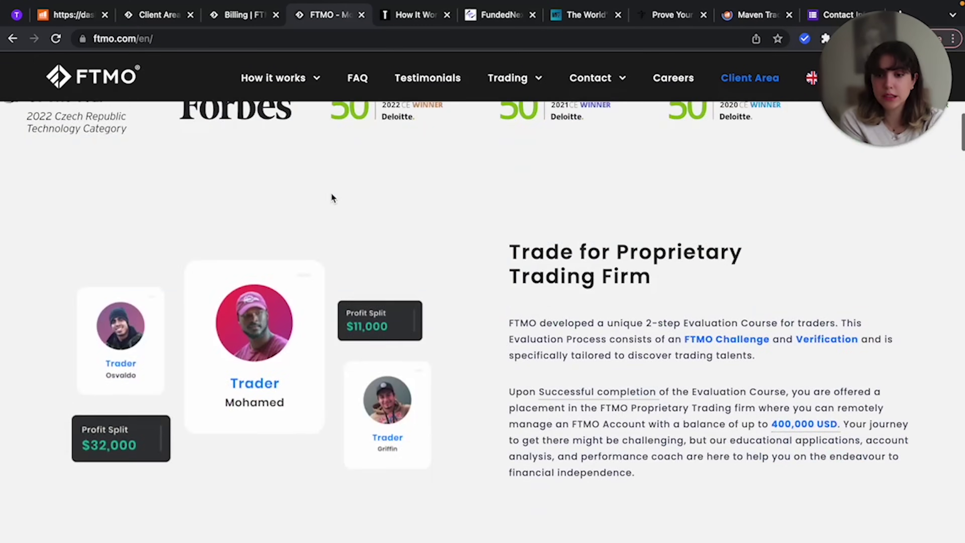
scroll(331, 192, down, 20)
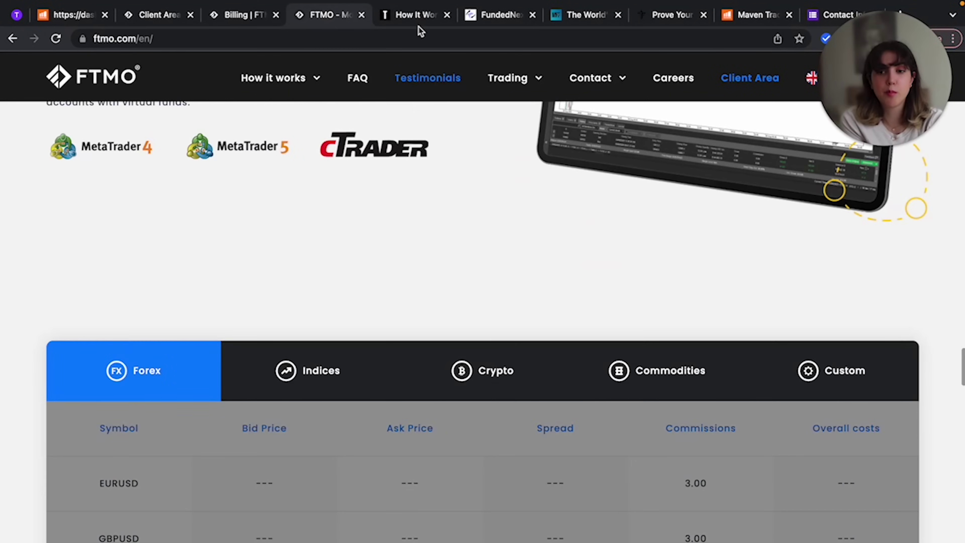
click(416, 17)
scroll(307, 295, down, 15)
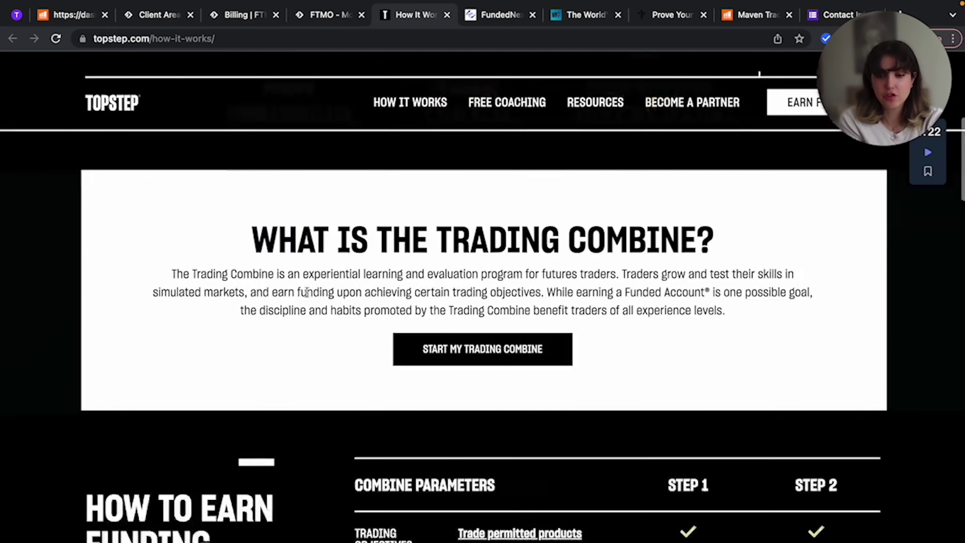
scroll(306, 292, down, 10)
scroll(306, 292, up, 20)
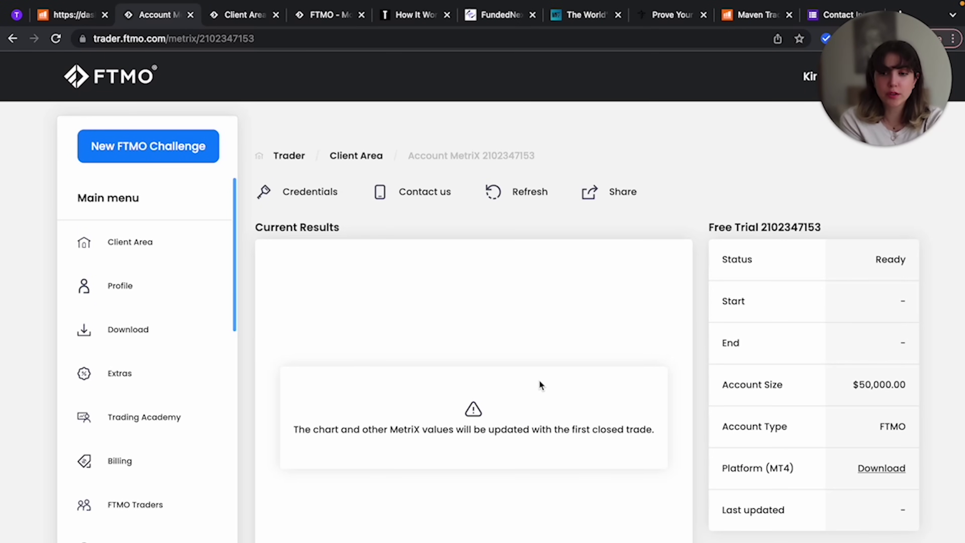
scroll(545, 353, down, 1)
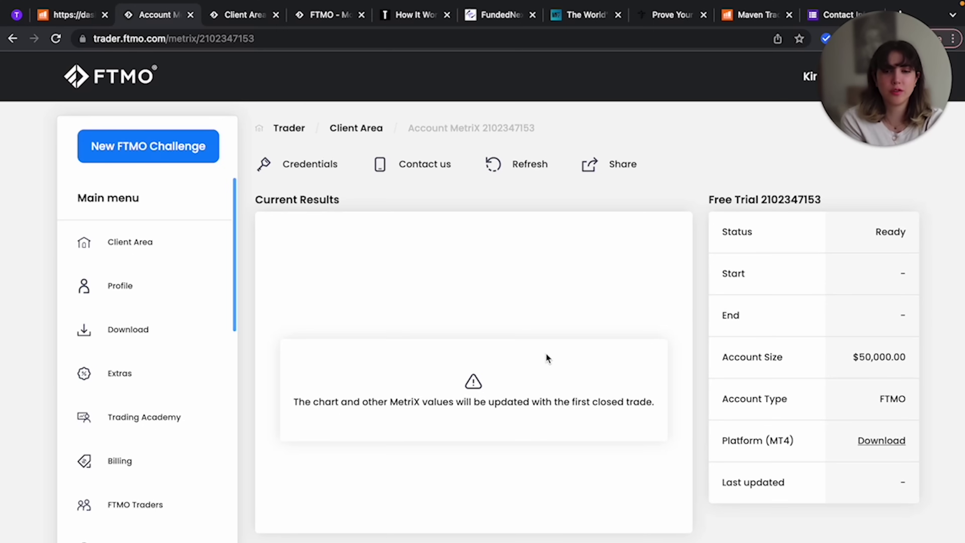
scroll(546, 352, down, 2)
scroll(426, 268, up, 3)
scroll(427, 267, down, 15)
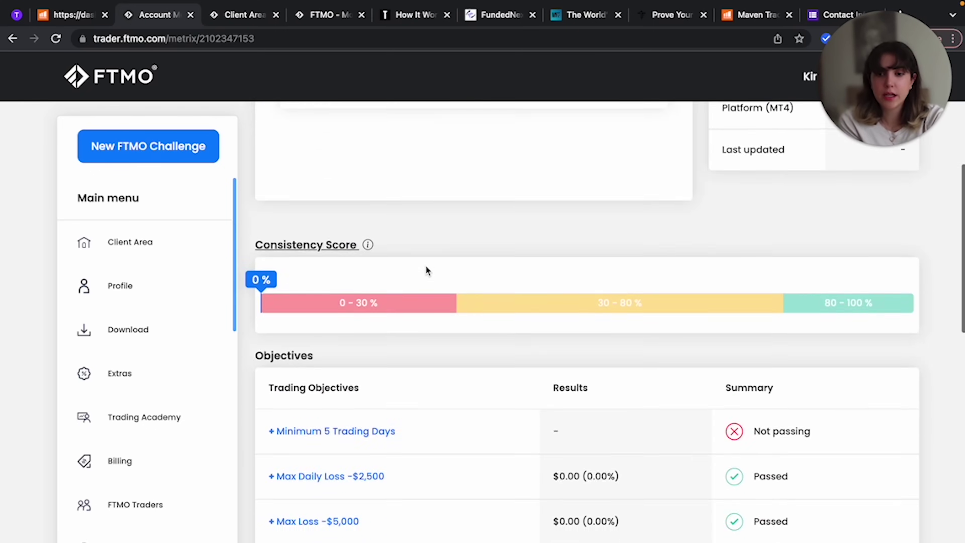
scroll(304, 311, down, 5)
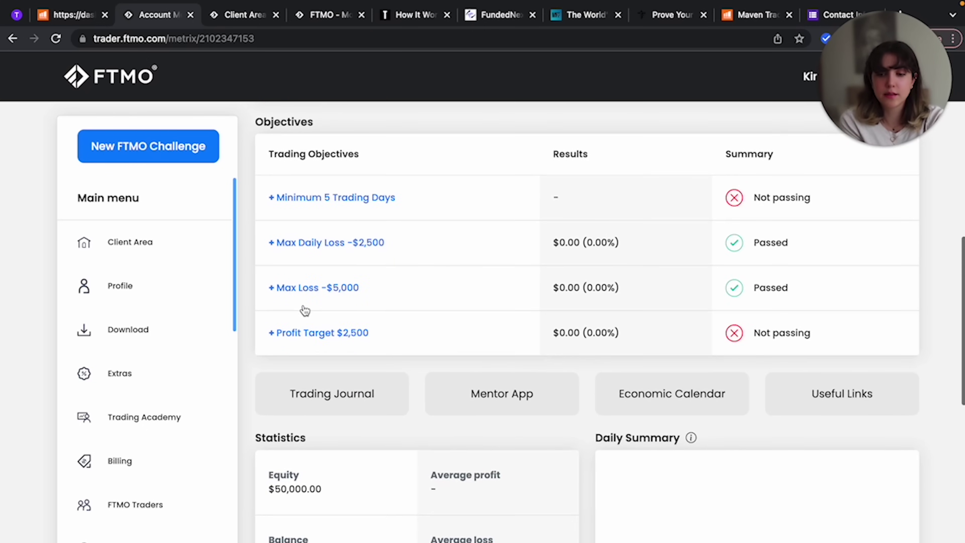
scroll(549, 371, down, 3)
scroll(549, 370, down, 10)
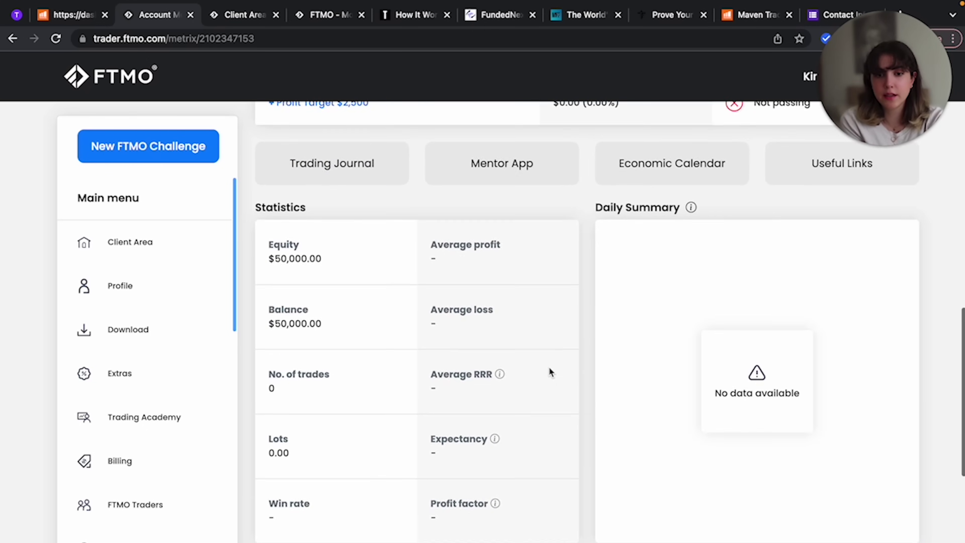
scroll(501, 262, up, 15)
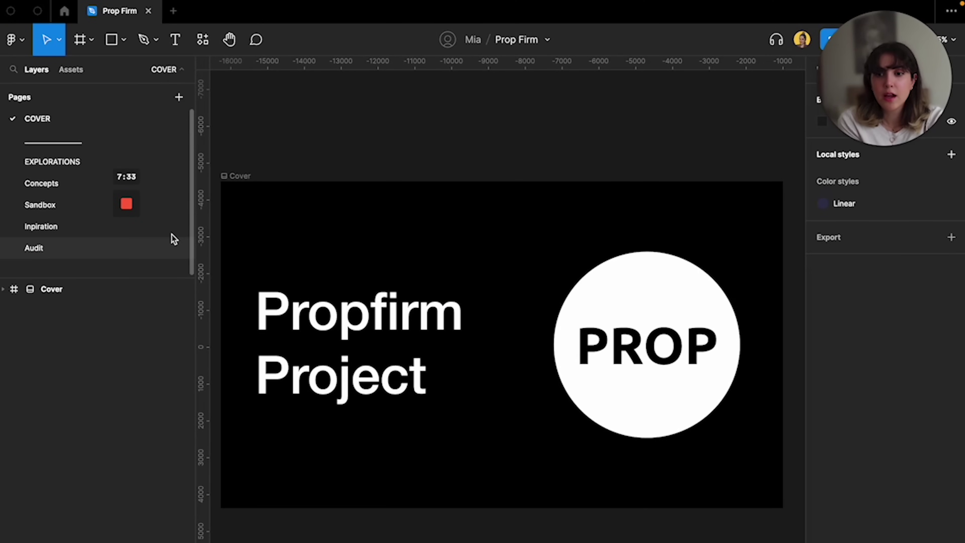
- Open the Audit page and inspect the FTMO screenshot's image fill and hero section layers
click(34, 247)
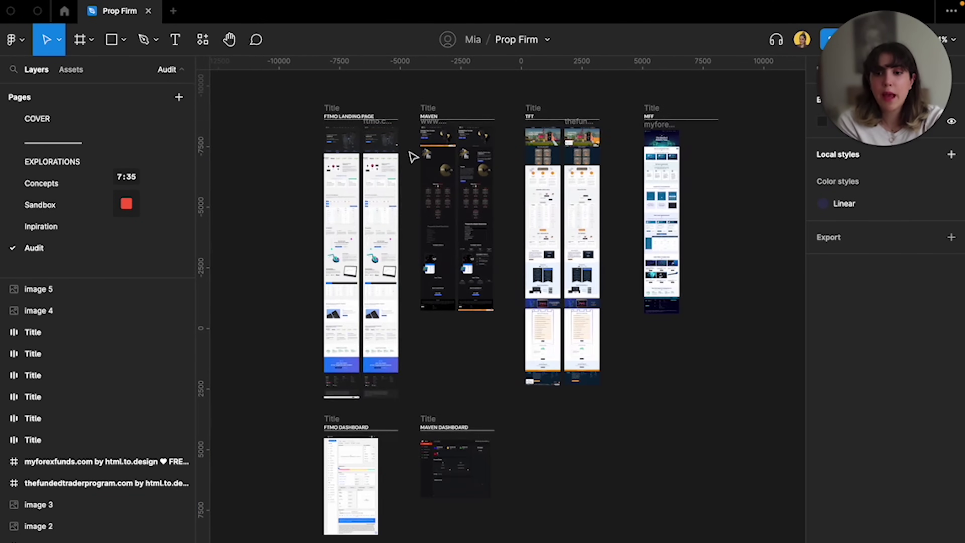
scroll(414, 190, up, 5)
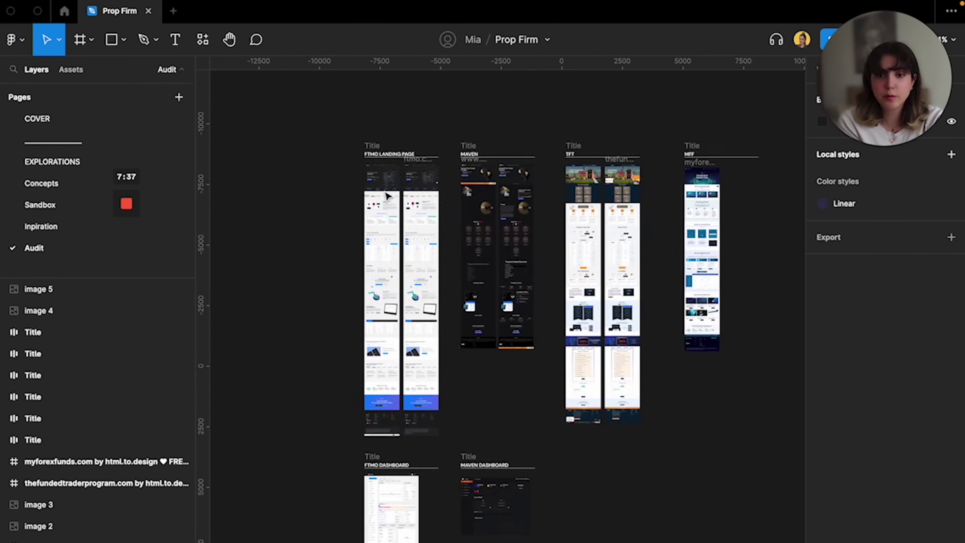
scroll(357, 172, up, 5)
double_click(358, 198)
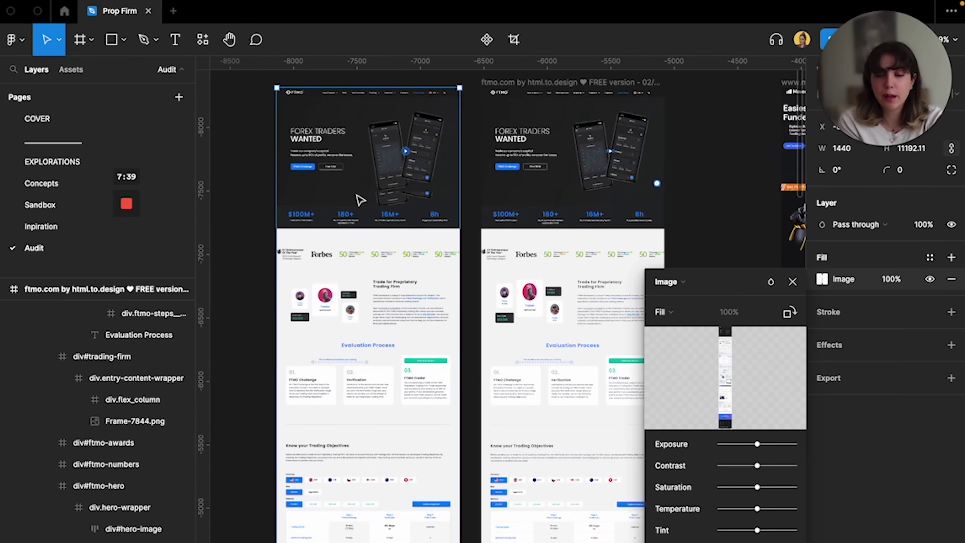
click(535, 151)
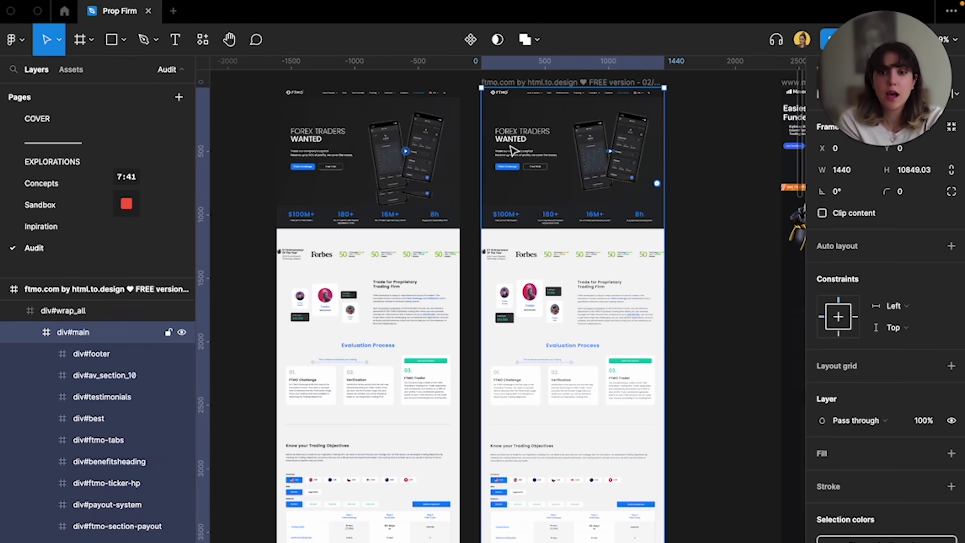
click(513, 150)
click(513, 150)
- View the recent plugins list in Resources, then close the panel
click(203, 39)
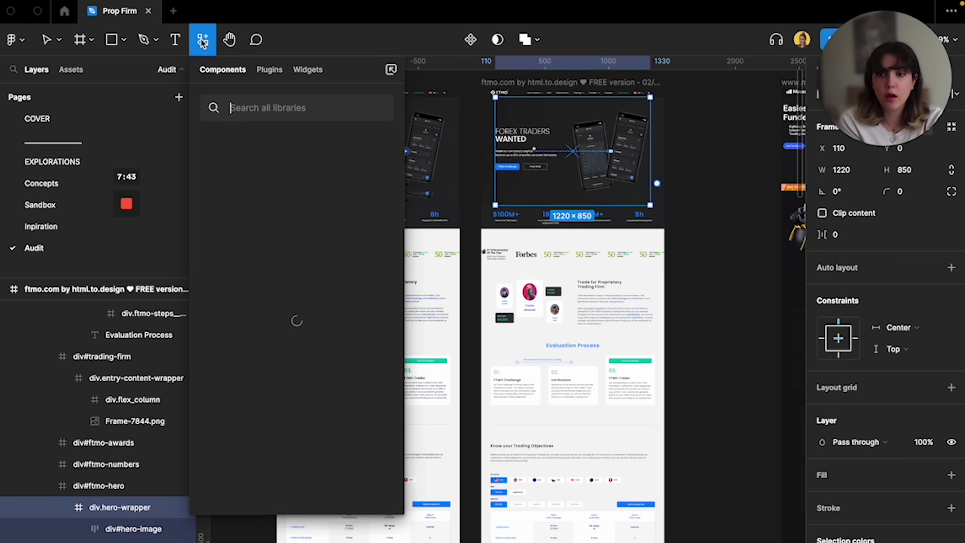
click(269, 70)
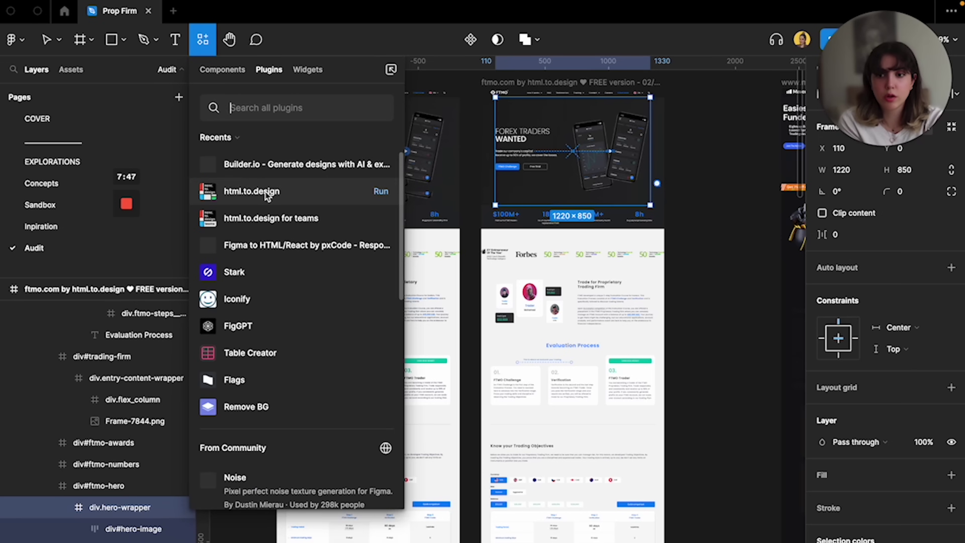
click(669, 198)
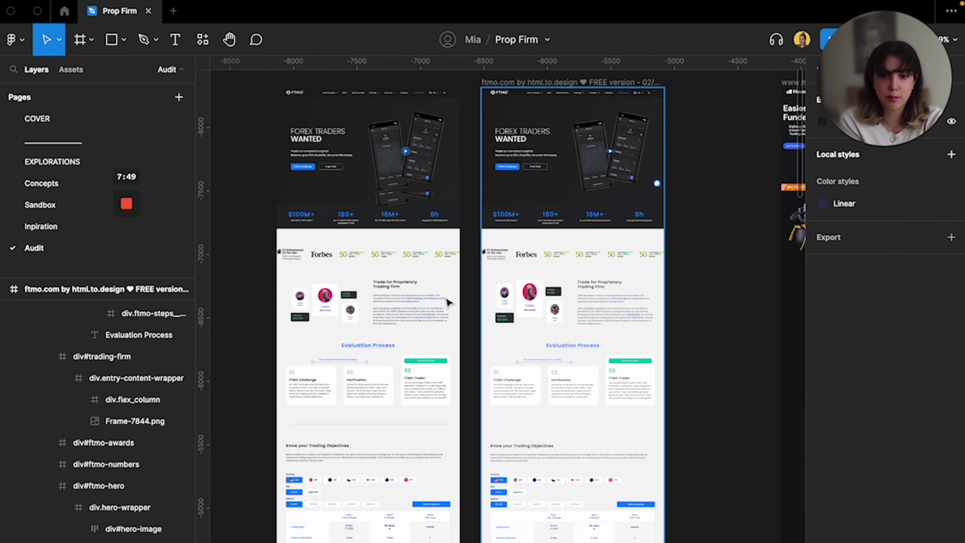
- Inspect the FTMO awards row, its Deloitte logos and the Trade for Proprietary Trading Firm text
click(571, 252)
click(571, 251)
scroll(569, 262, up, 5)
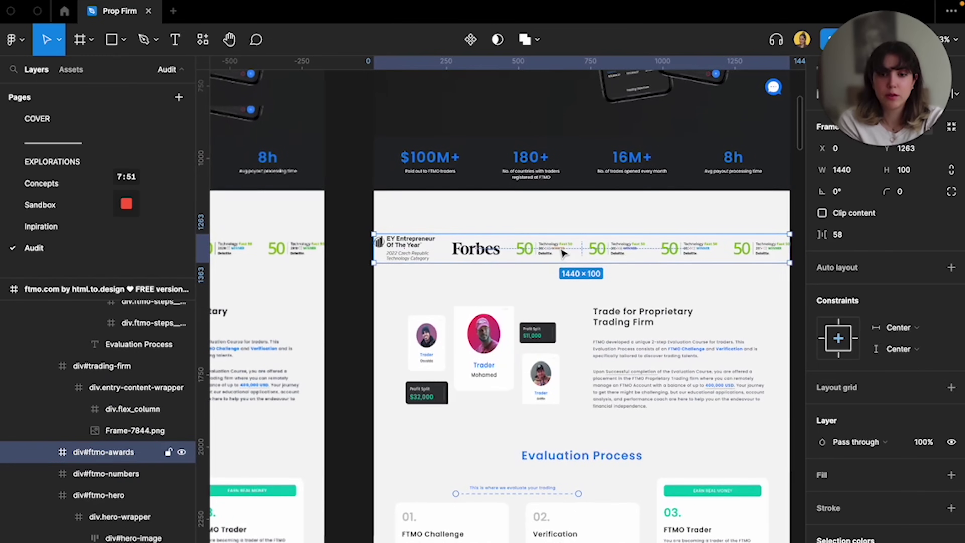
double_click(547, 249)
click(616, 249)
click(620, 387)
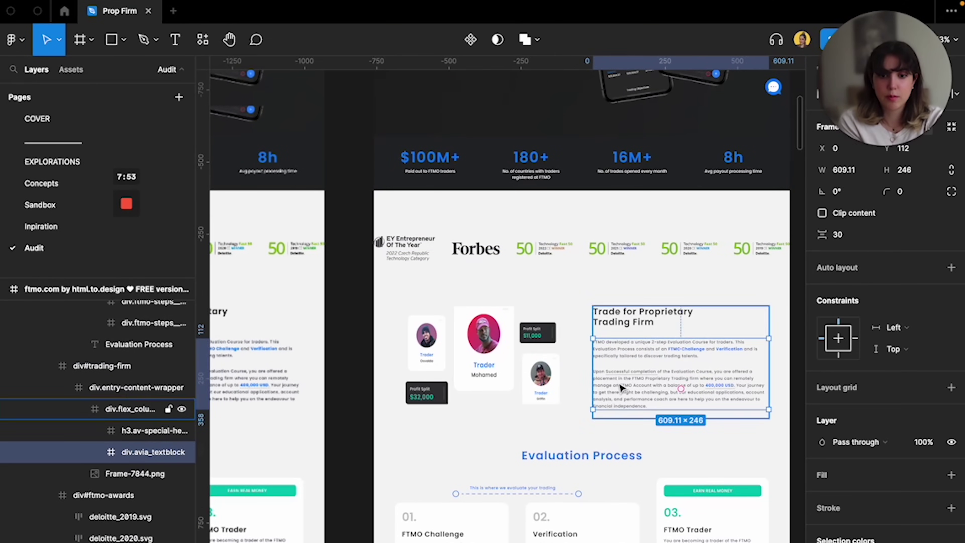
scroll(620, 387, down, 10)
scroll(541, 282, right, 8)
scroll(539, 280, right, 5)
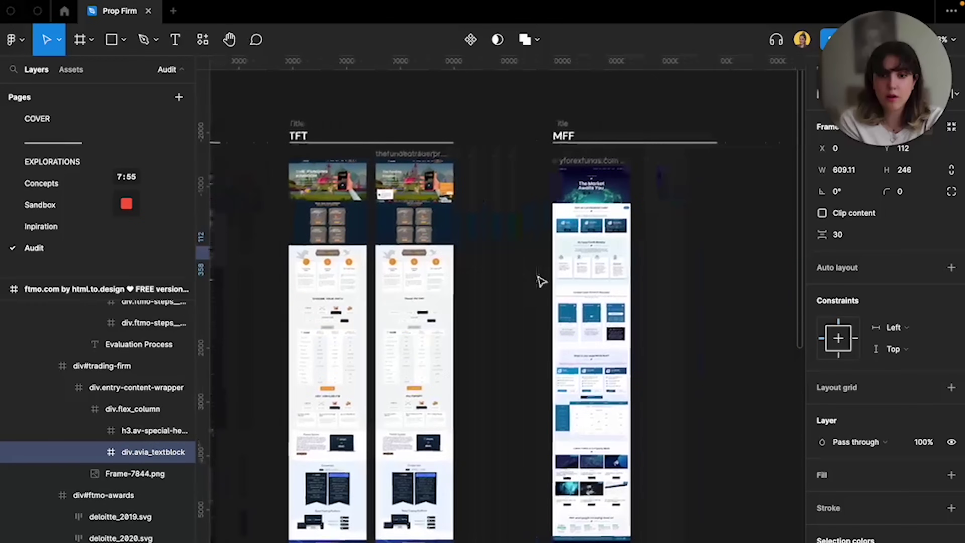
scroll(538, 280, down, 5)
scroll(539, 280, down, 10)
scroll(420, 399, up, 4)
scroll(421, 399, down, 3)
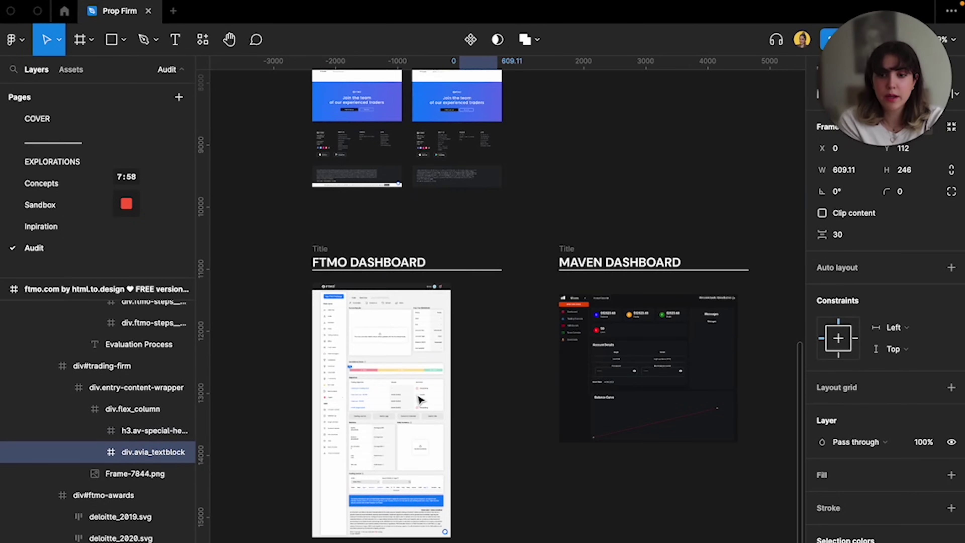
- Select the FTMO DASHBOARD screenshot, pan around it, then go to the Inpiration page
click(373, 327)
scroll(374, 328, up, 3)
scroll(744, 281, down, 1)
scroll(745, 282, right, 1)
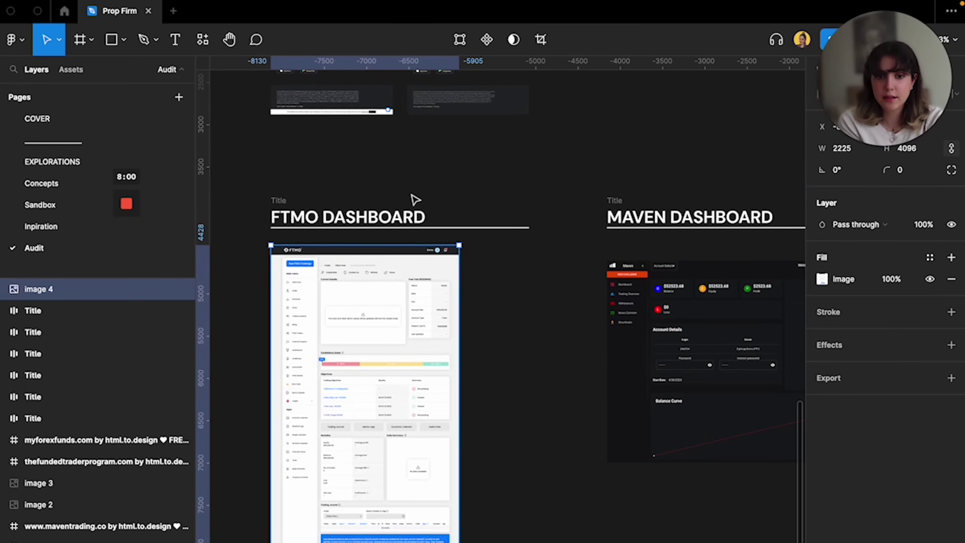
scroll(415, 198, down, 3)
scroll(415, 199, up, 3)
scroll(308, 211, down, 3)
scroll(308, 211, up, 3)
scroll(309, 211, down, 2)
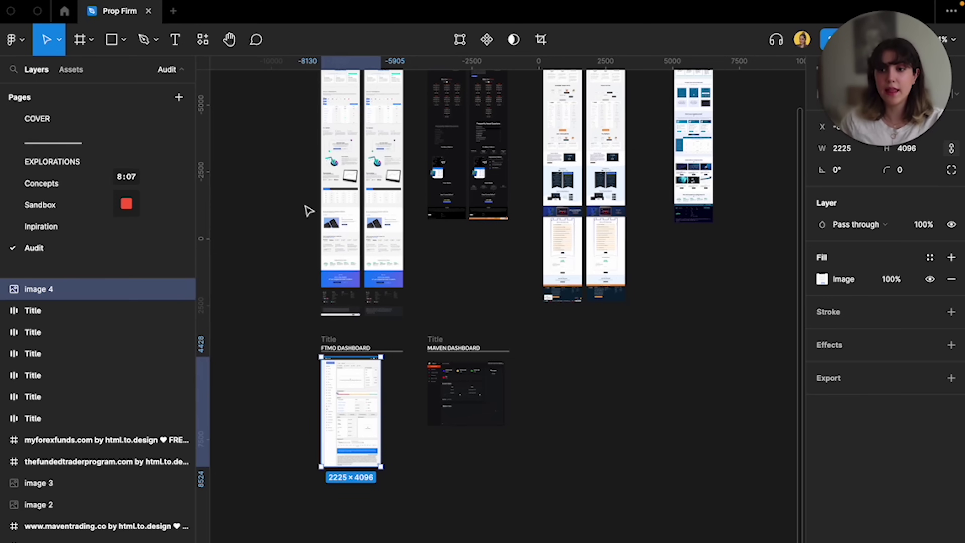
click(71, 226)
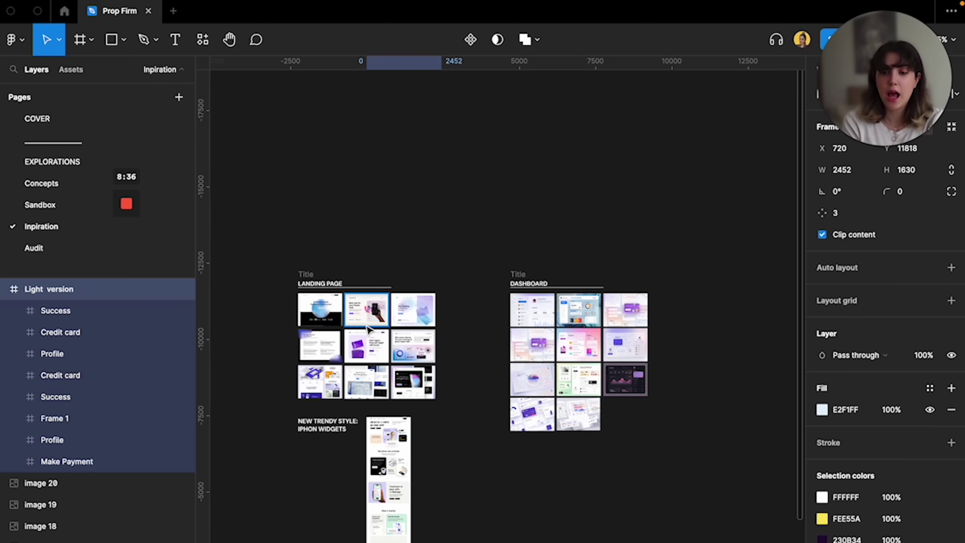
scroll(431, 276, up, 3)
drag(254, 214, 454, 376)
click(526, 190)
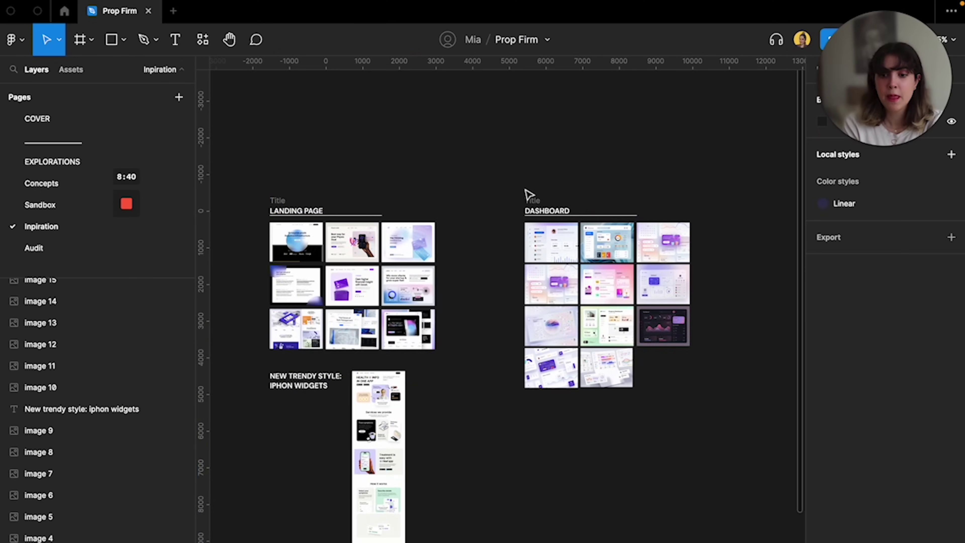
scroll(476, 360, down, 6)
scroll(475, 365, up, 2)
scroll(474, 365, up, 4)
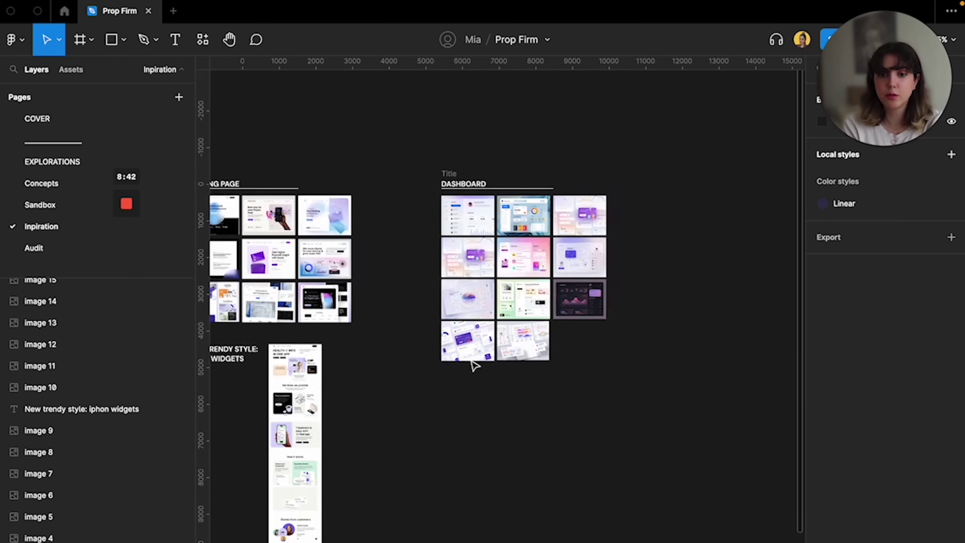
scroll(475, 363, up, 4)
scroll(474, 364, down, 4)
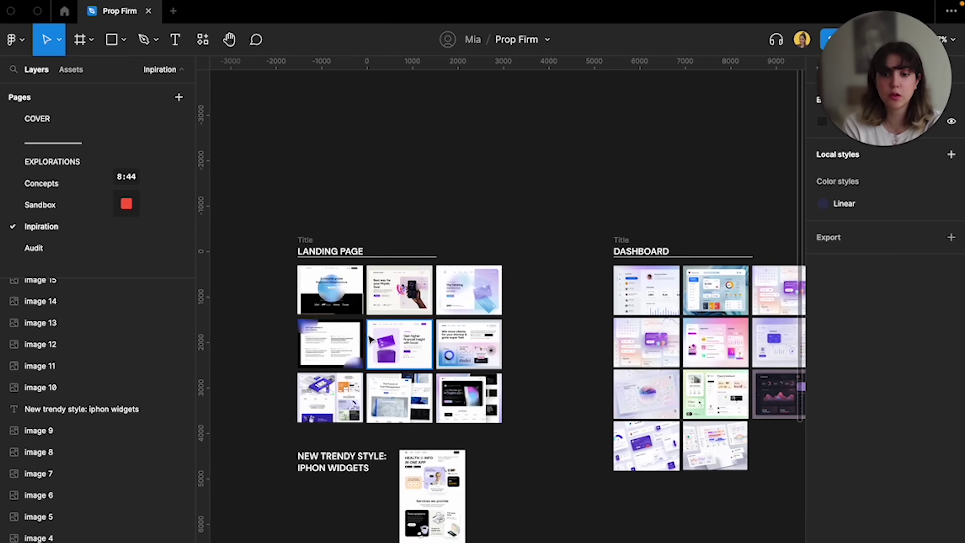
scroll(368, 337, up, 2)
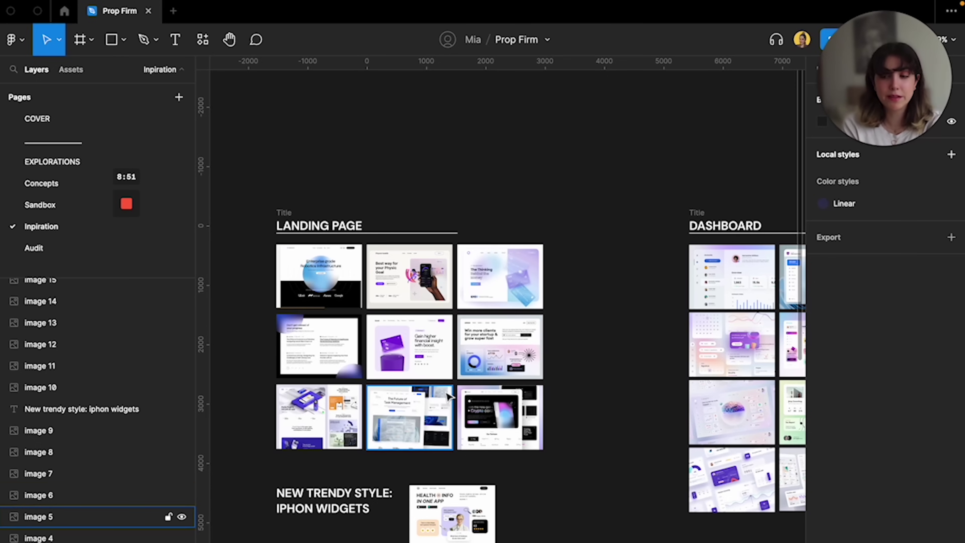
click(35, 207)
- Inspect the home page wireframe's Our platform, Why Us?, clients and FAQs sections
scroll(347, 206, down, 5)
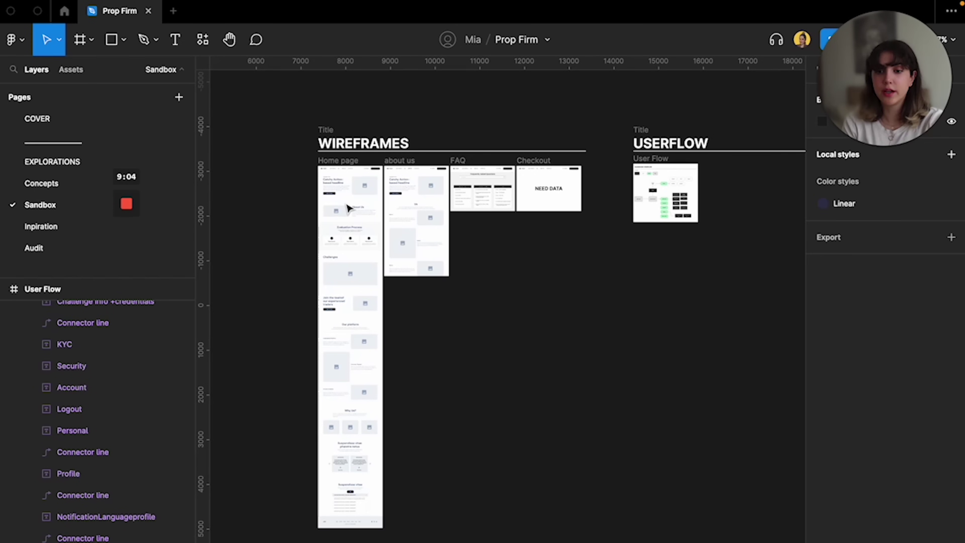
scroll(344, 211, up, 2)
scroll(355, 251, up, 3)
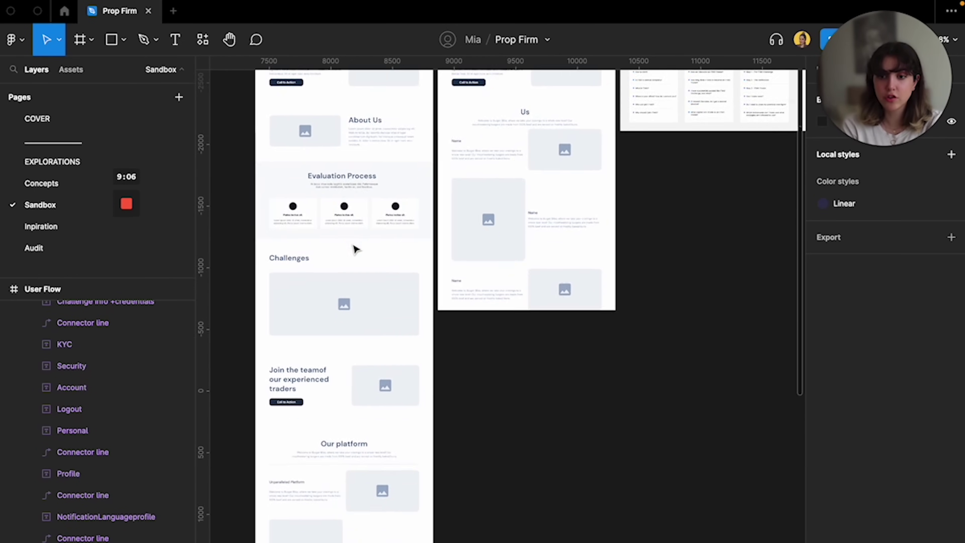
click(360, 280)
scroll(362, 280, down, 3)
click(362, 280)
scroll(362, 302, down, 2)
double_click(362, 302)
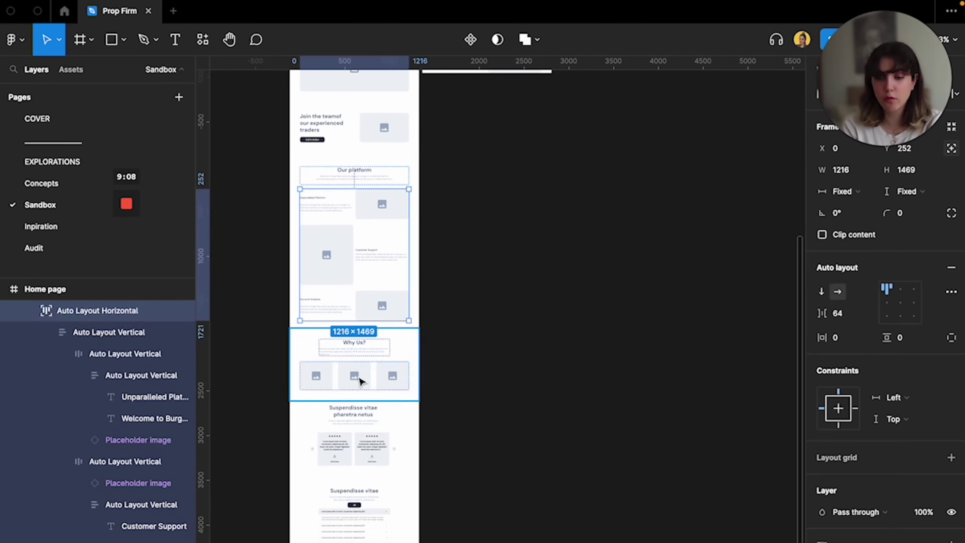
click(360, 381)
scroll(360, 387, up, 2)
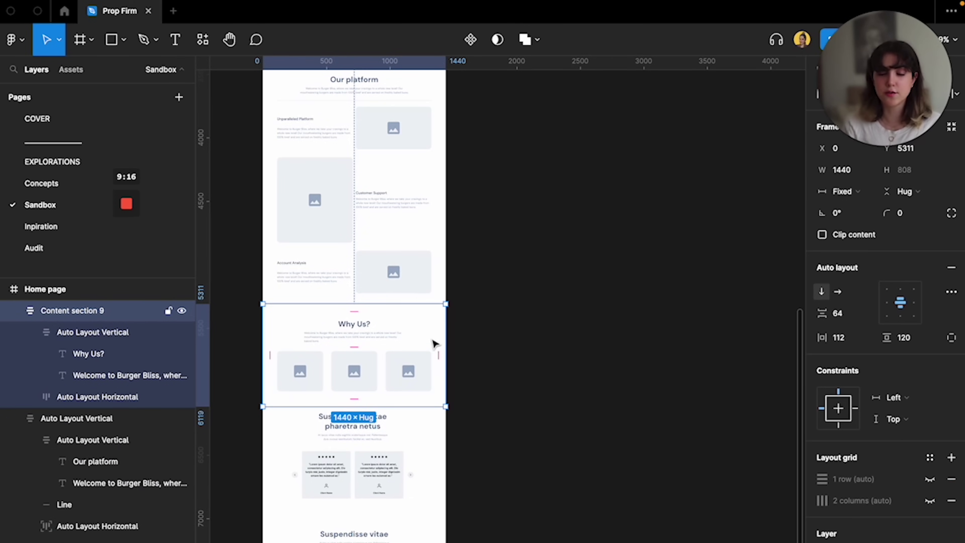
scroll(360, 355, down, 4)
click(360, 356)
click(370, 416)
- Inspect the about us wireframe's content block and nested rows, then clear selection and pan
scroll(370, 356, up, 3)
scroll(371, 418, up, 8)
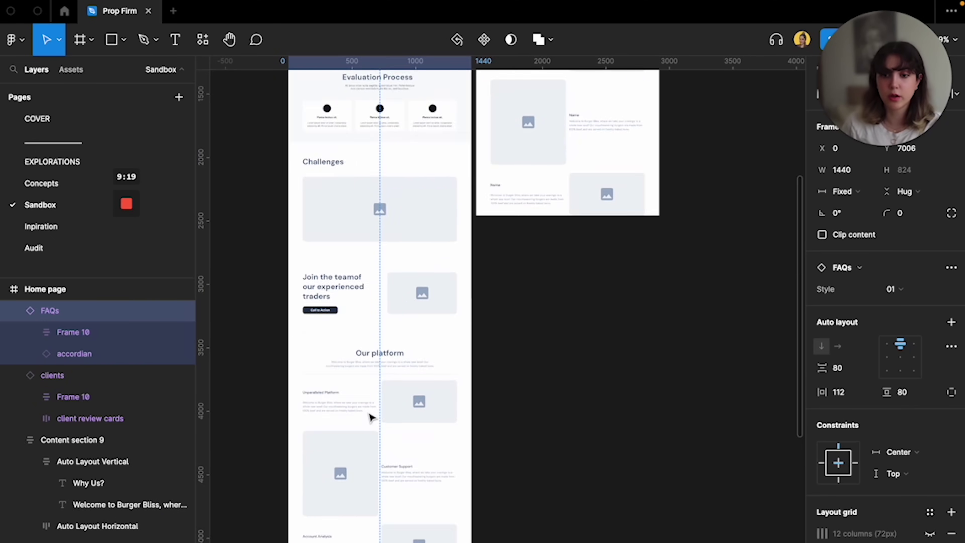
scroll(371, 418, up, 10)
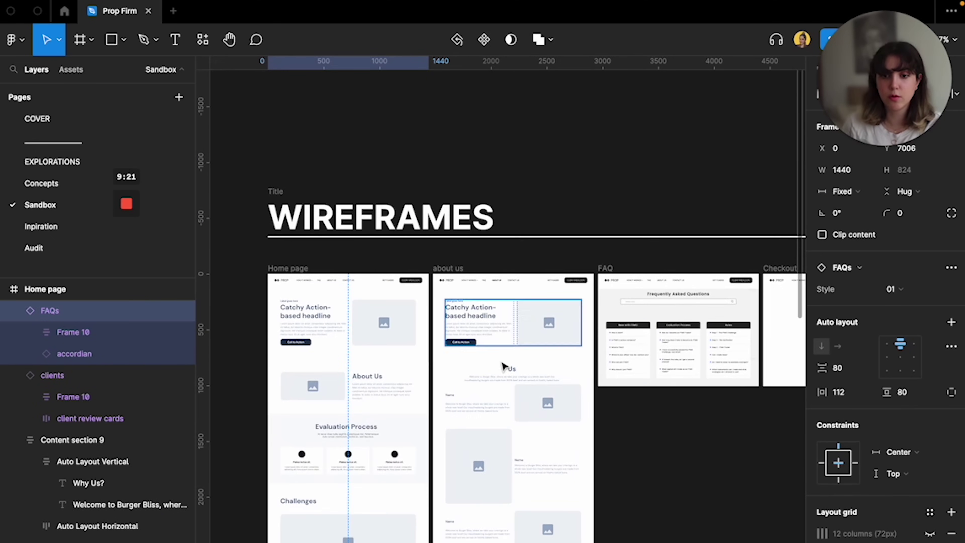
click(550, 437)
click(547, 418)
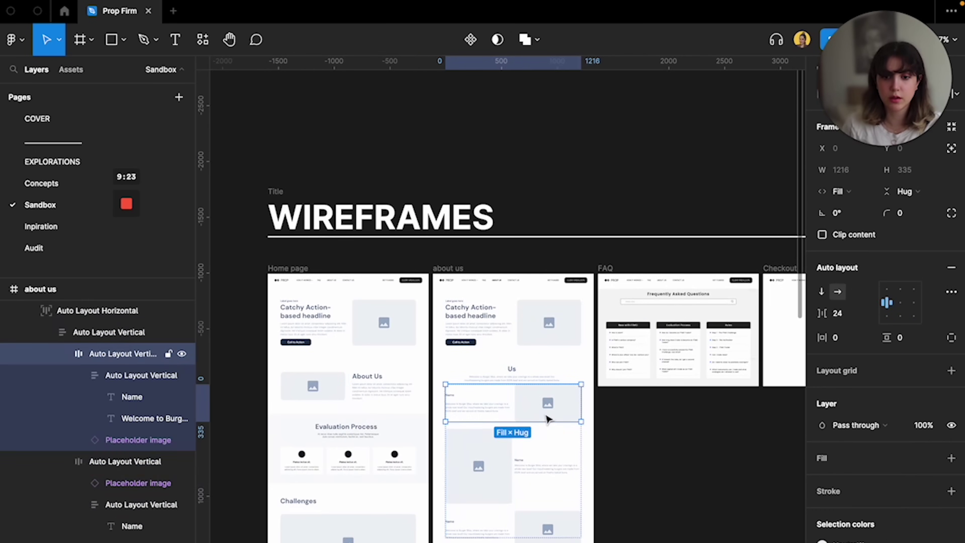
click(504, 468)
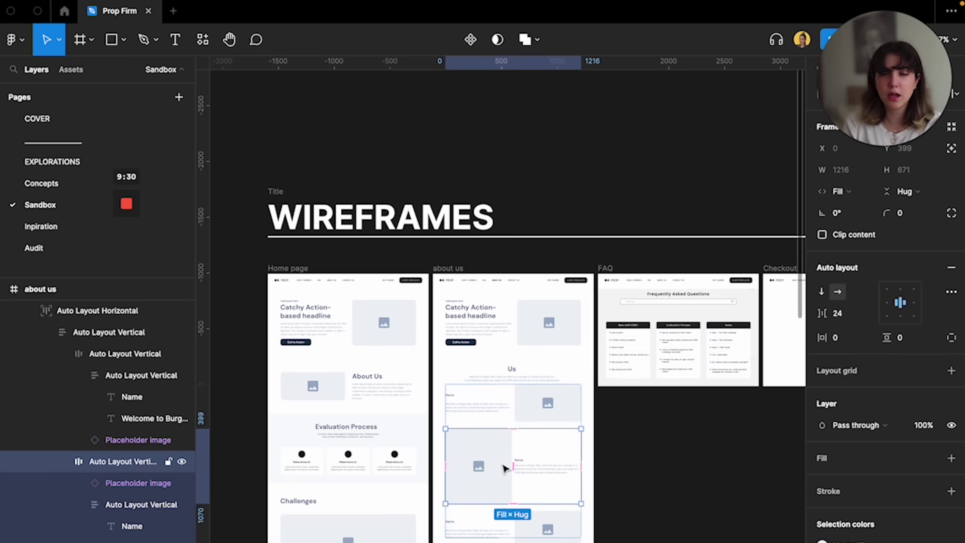
scroll(631, 412, down, 5)
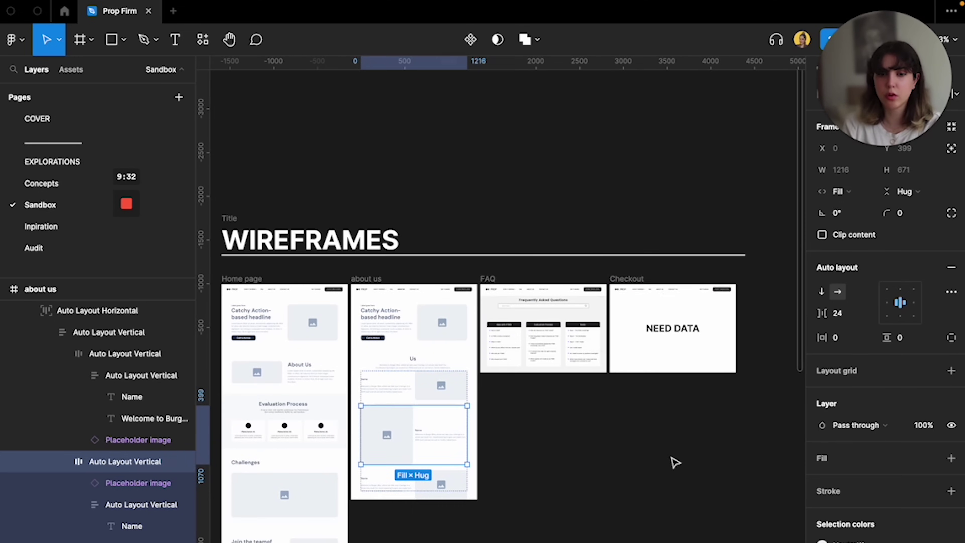
scroll(674, 461, up, 2)
click(446, 508)
scroll(415, 466, down, 4)
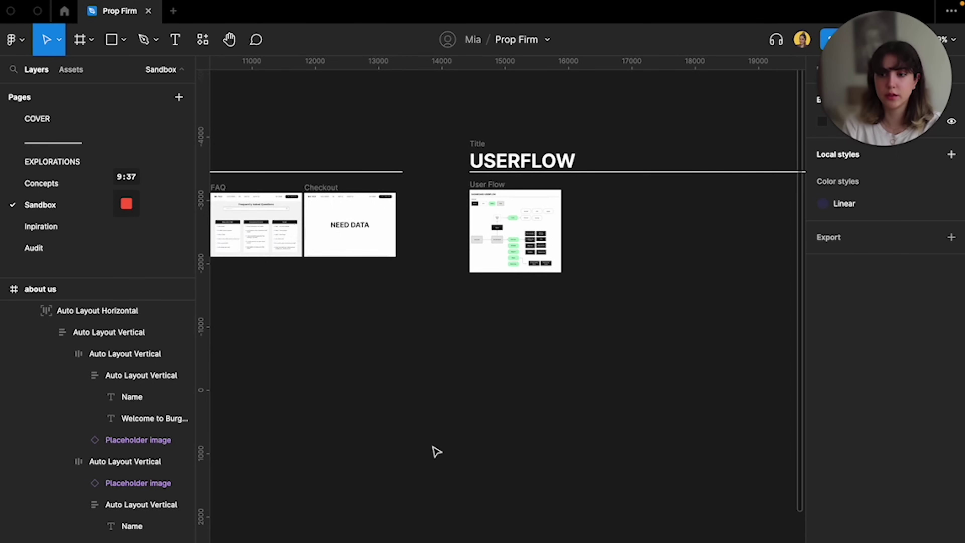
scroll(436, 452, left, 5)
scroll(489, 381, up, 3)
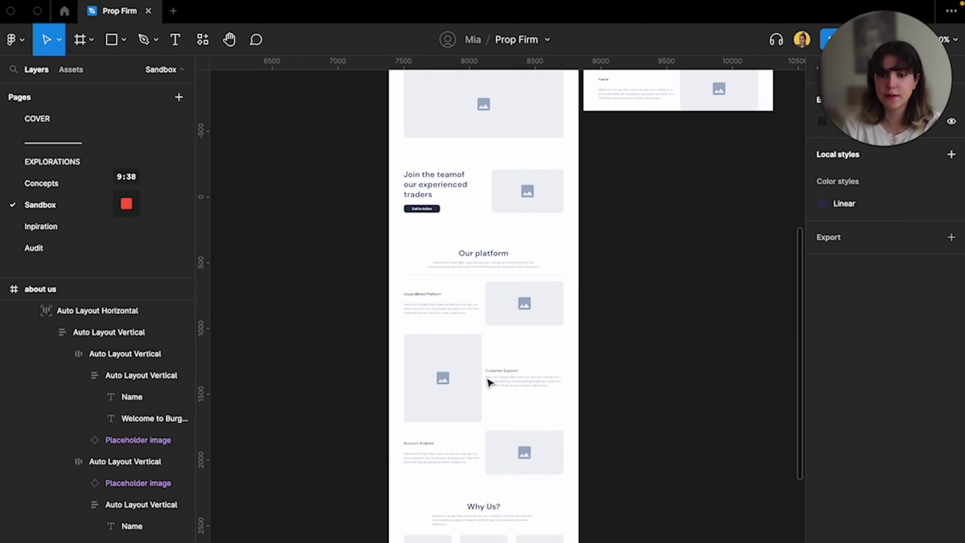
scroll(500, 357, down, 5)
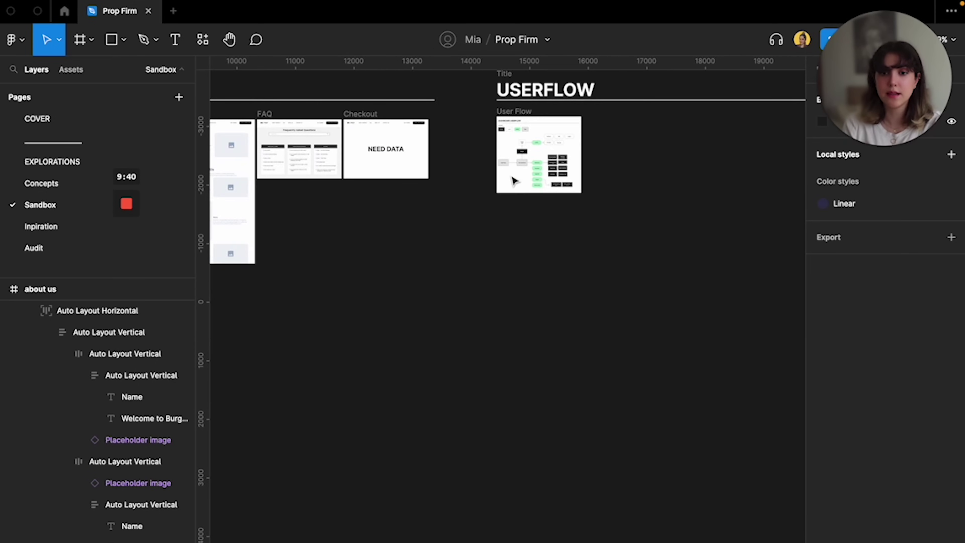
scroll(453, 360, up, 5)
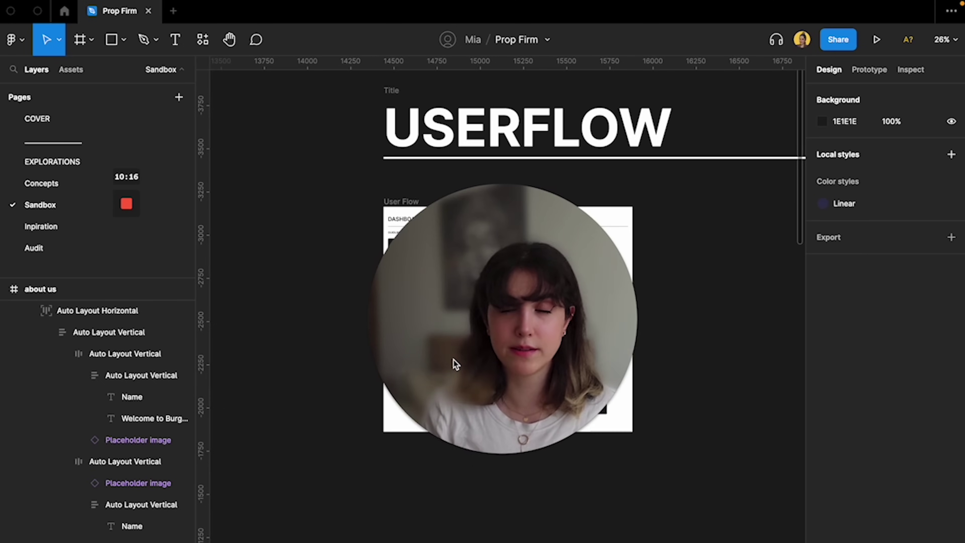
- Zoom out over the User Flow frame and bring up its options without choosing any
mouse_move(468, 470)
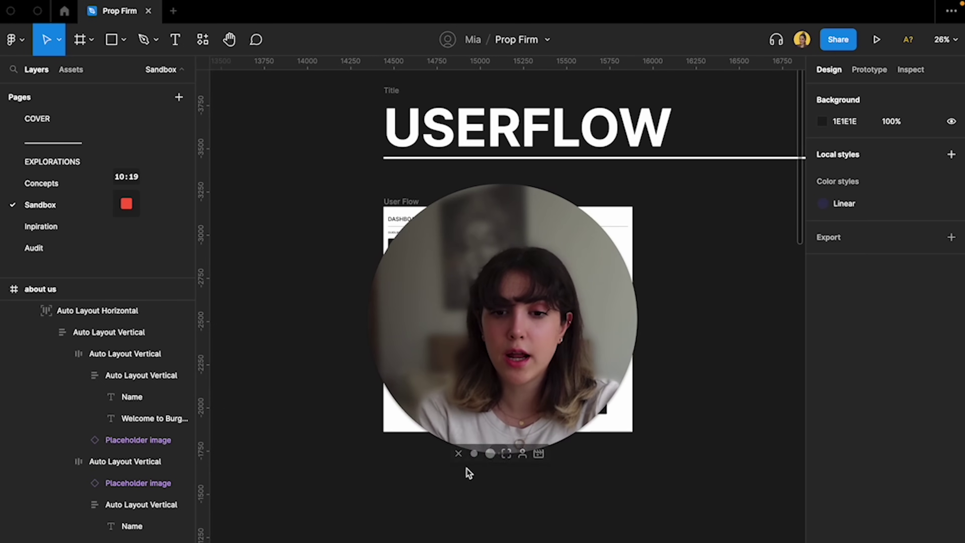
click(474, 453)
drag(419, 403, 892, 162)
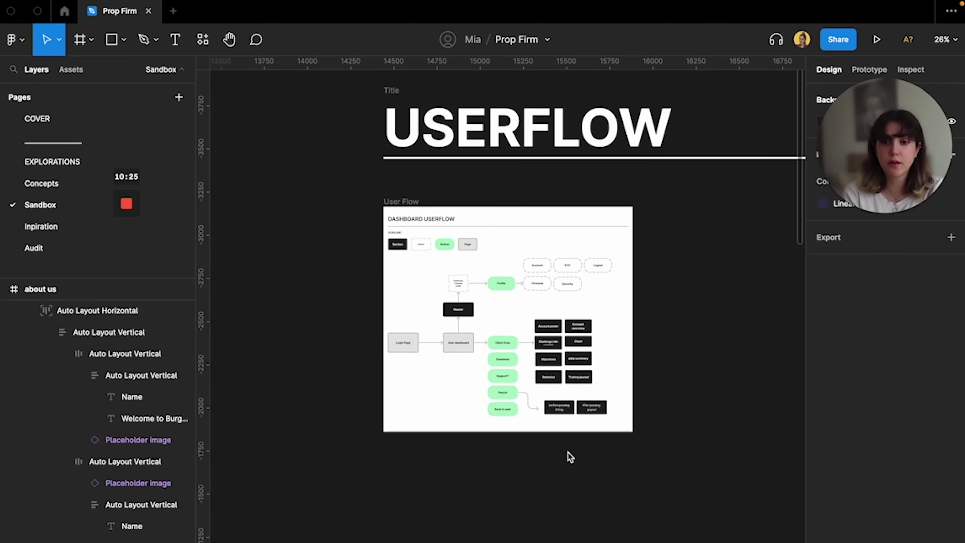
scroll(446, 322, up, 3)
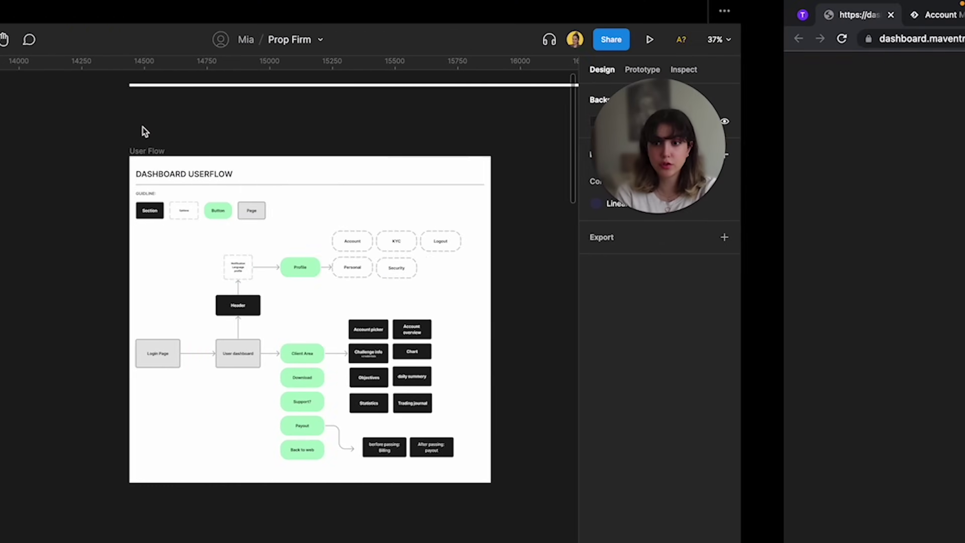
scroll(447, 250, up, 2)
right_click(433, 421)
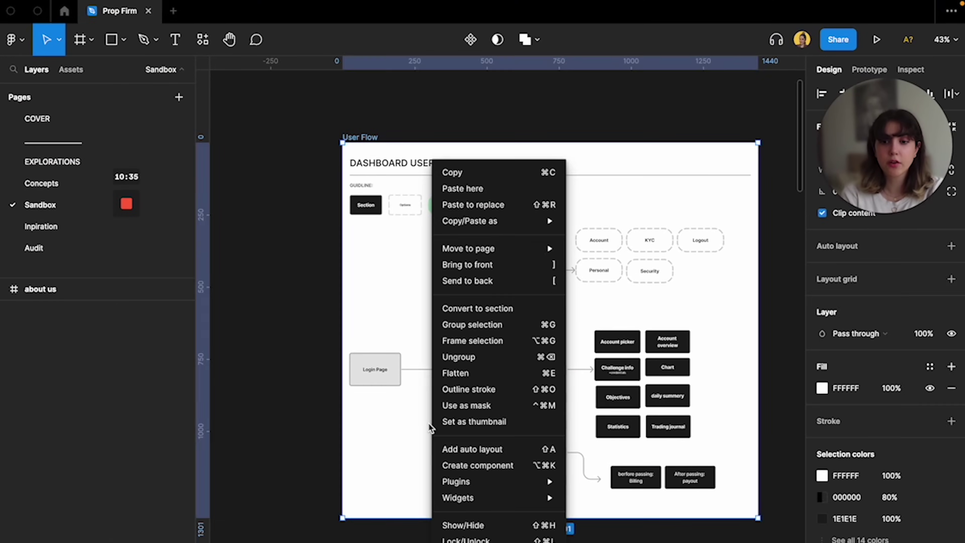
key(Escape)
key(Escape)
scroll(570, 266, right, 2)
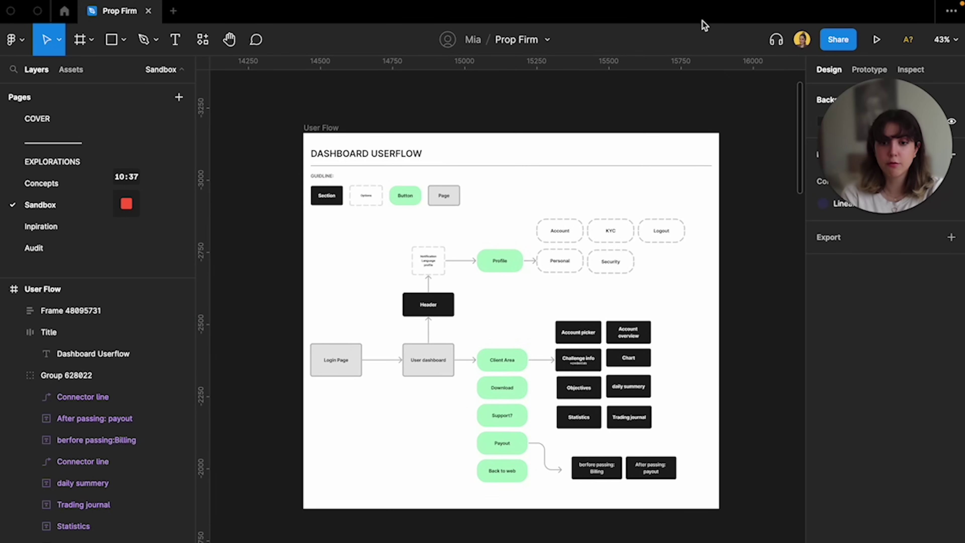
- Inspect the flowchart boxes: Challenge info, User dashboard, Support?, Back to web, Account overview, payout, Billing
double_click(583, 366)
click(354, 294)
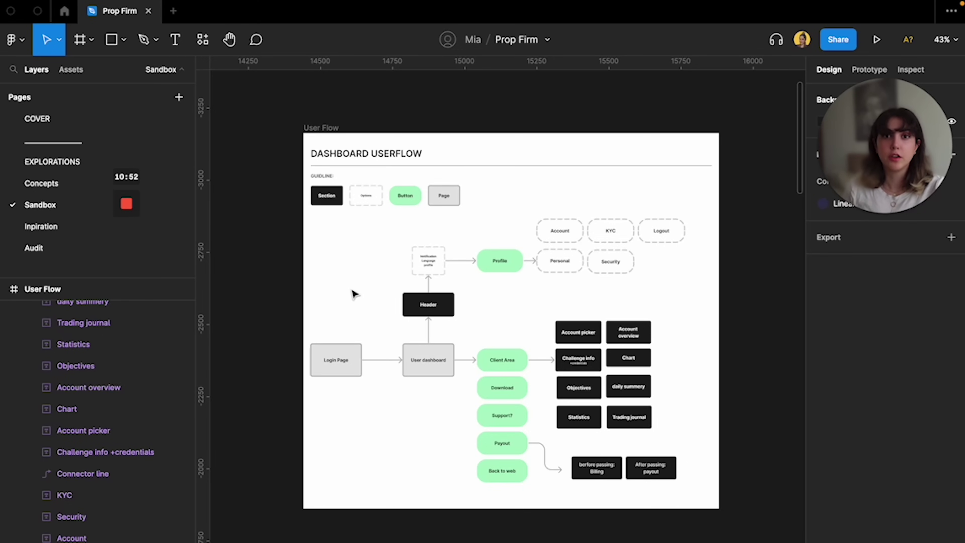
scroll(509, 331, down, 2)
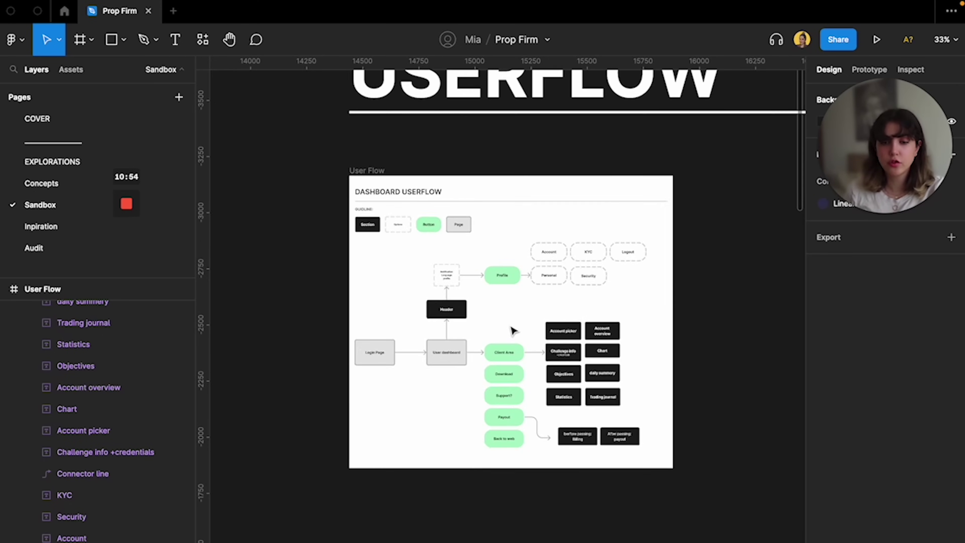
click(563, 357)
double_click(437, 357)
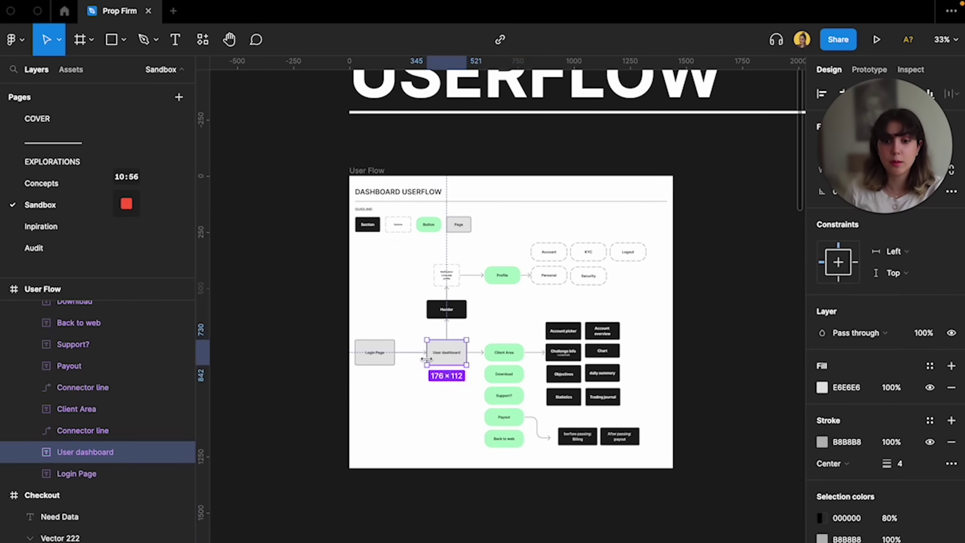
double_click(447, 352)
click(505, 395)
click(506, 439)
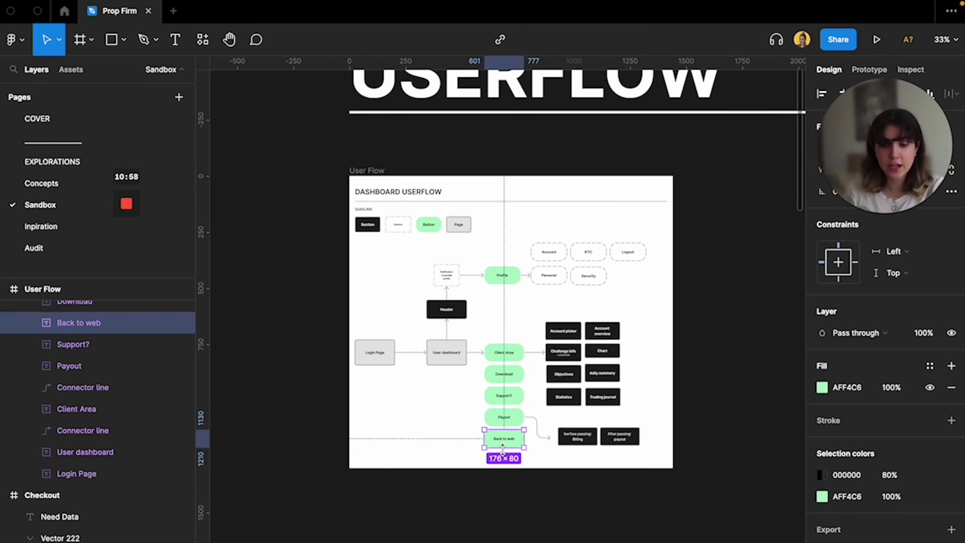
click(589, 333)
click(603, 373)
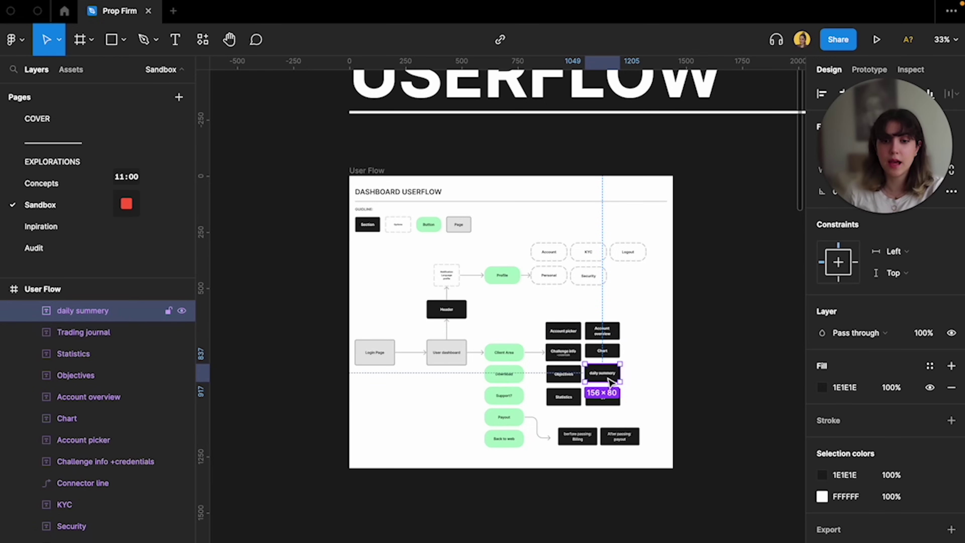
click(620, 436)
click(578, 437)
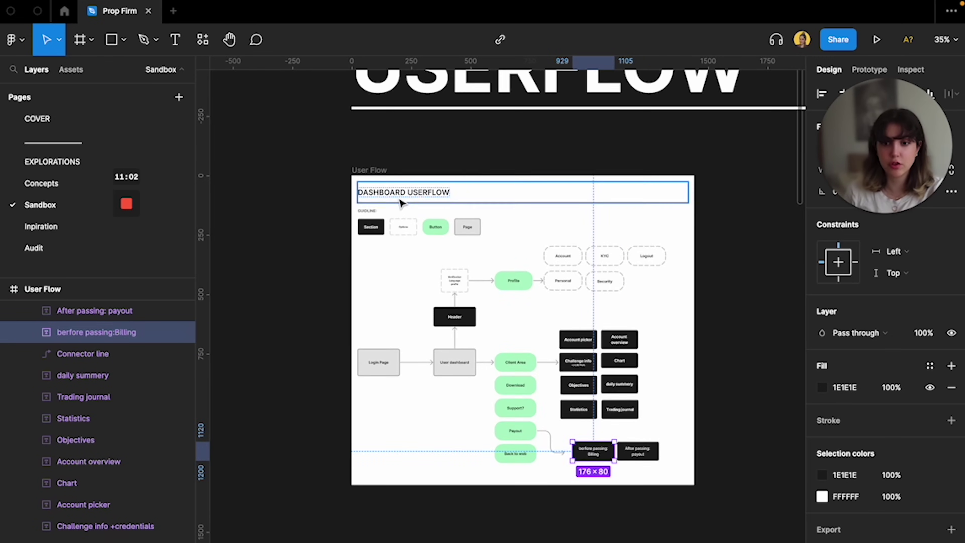
- Inspect the guideline legend, selecting its Button and Page swatches
scroll(362, 205, up, 5)
scroll(380, 266, up, 5)
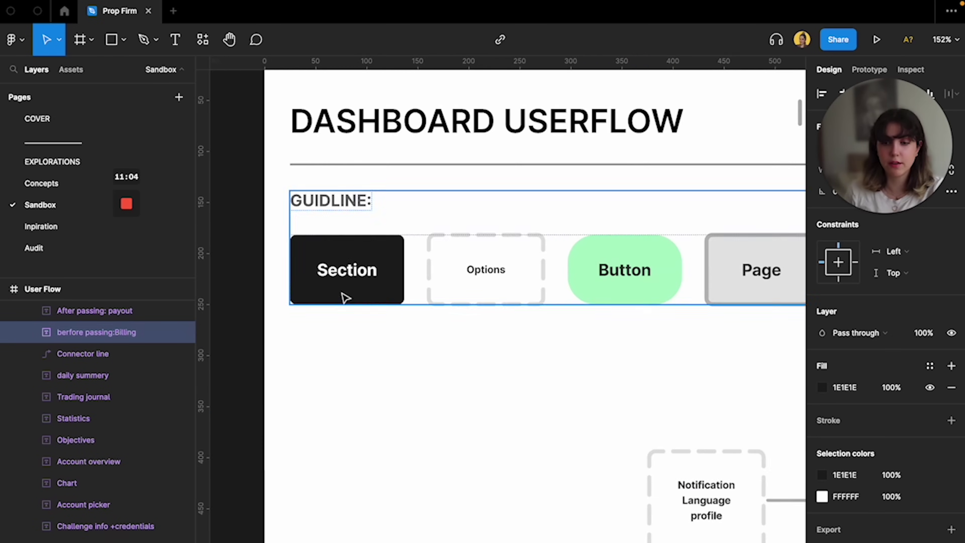
key(Escape)
click(466, 295)
double_click(467, 296)
click(538, 276)
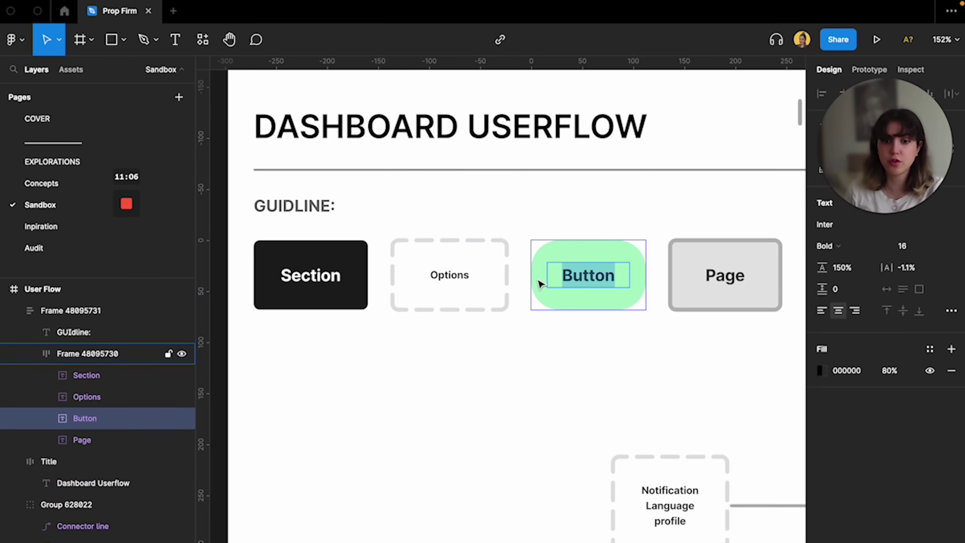
click(728, 274)
scroll(728, 271, down, 4)
click(625, 323)
- Switch to the Concepts page showing the COLORS and DESIGNS boards
scroll(624, 322, down, 5)
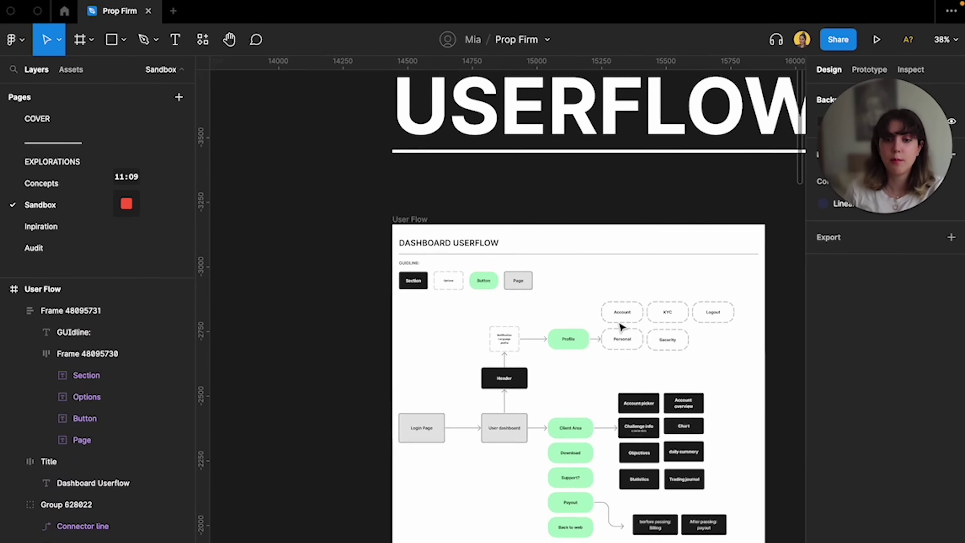
scroll(577, 393, down, 2)
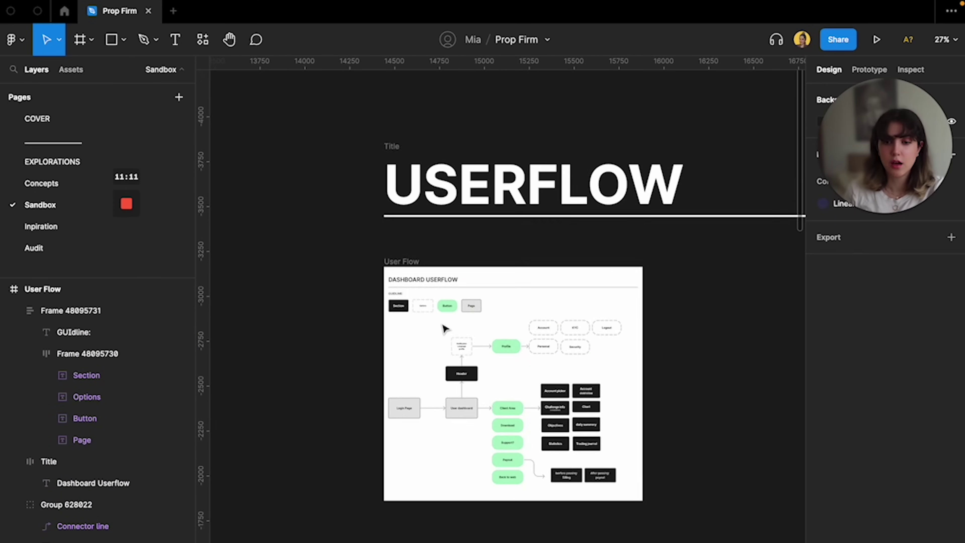
scroll(444, 328, up, 1)
click(28, 183)
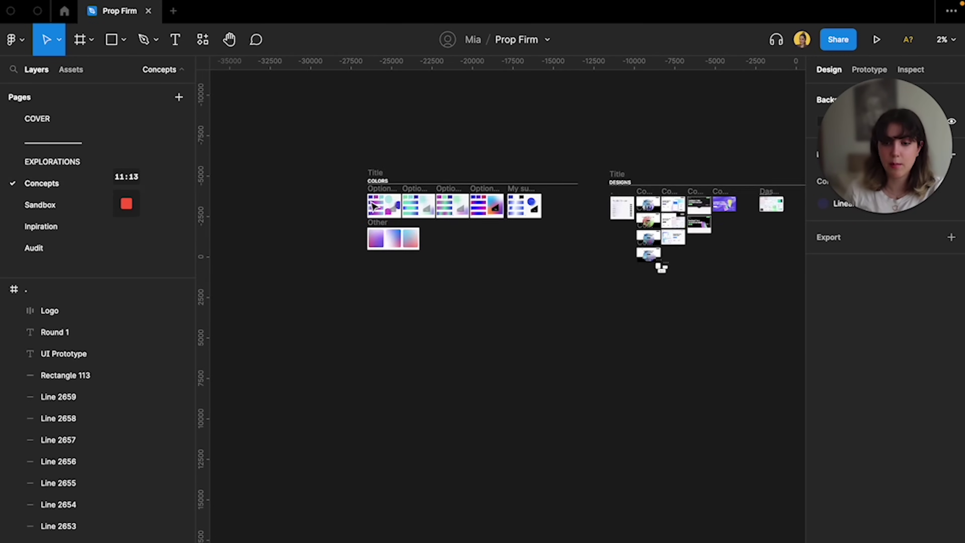
scroll(565, 242, down, 2)
scroll(287, 310, up, 1)
scroll(288, 310, up, 3)
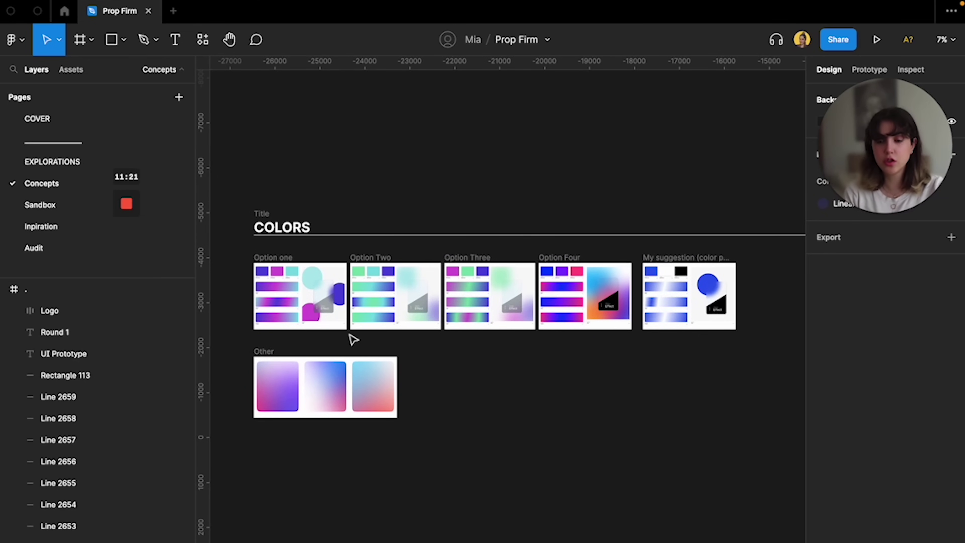
scroll(315, 302, up, 3)
click(344, 302)
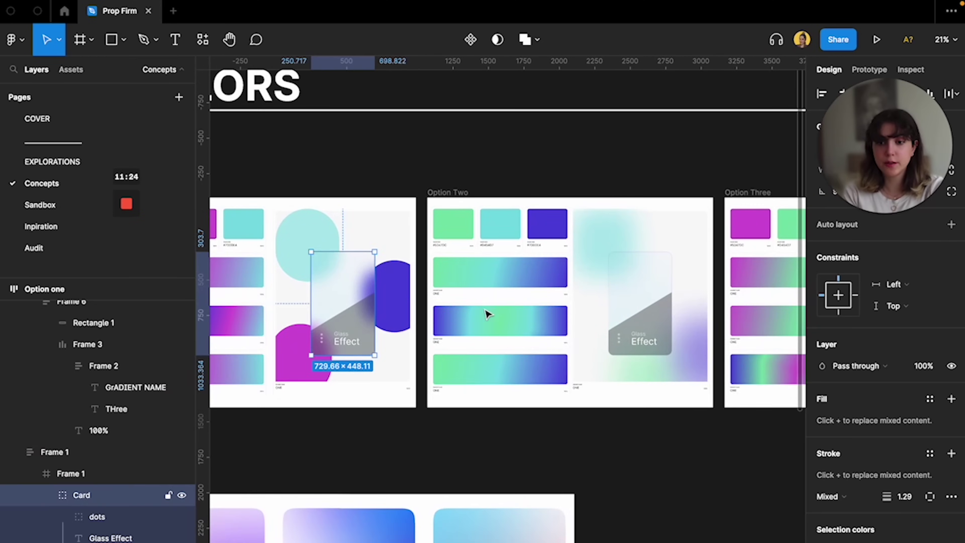
scroll(487, 314, right, 5)
click(470, 371)
scroll(472, 372, down, 3)
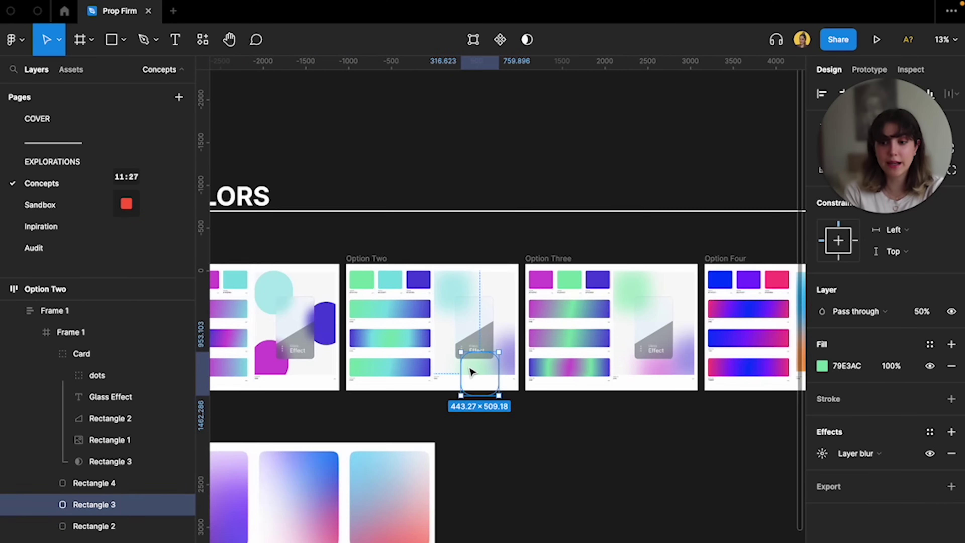
key(Escape)
scroll(471, 372, down, 4)
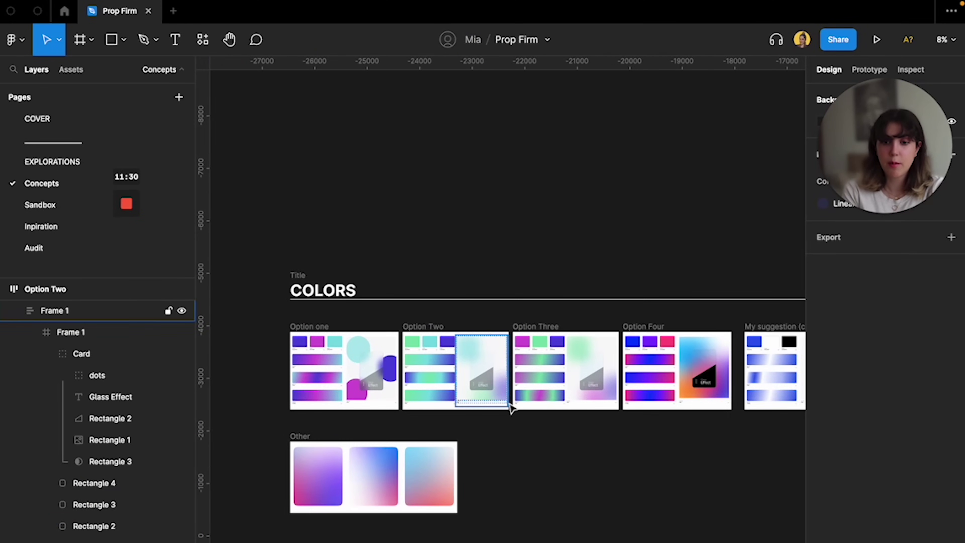
scroll(510, 408, down, 4)
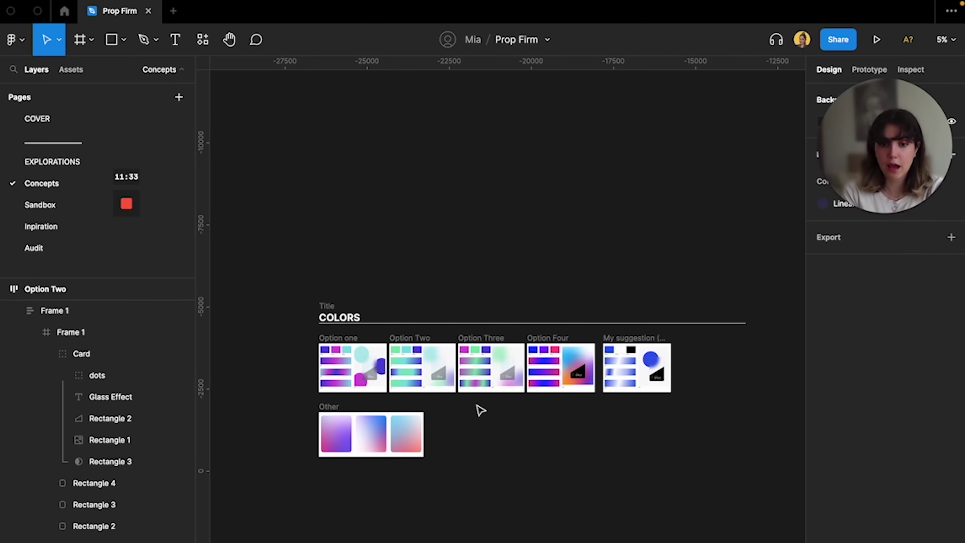
scroll(389, 328, right, 8)
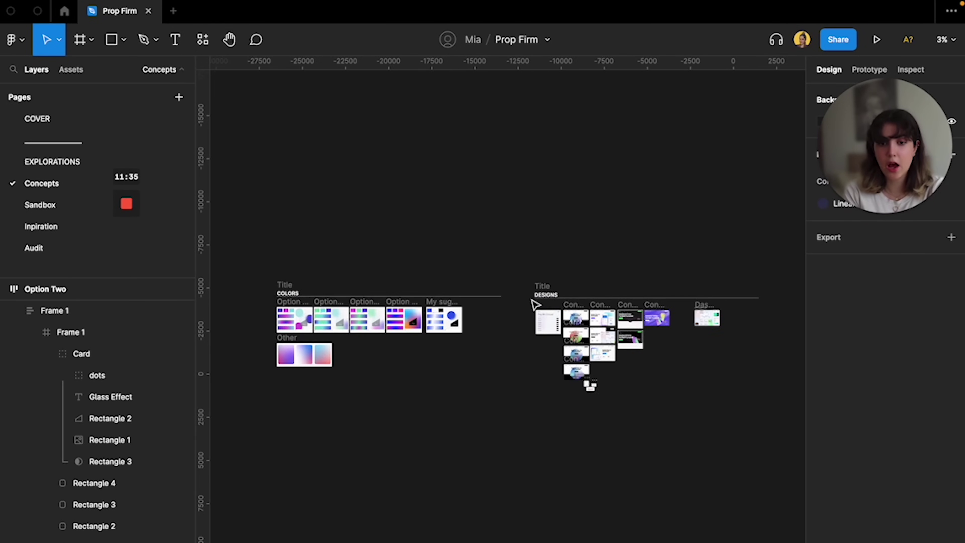
- Zoom into the DESIGNS board and select the Concept one frame
scroll(569, 303, up, 5)
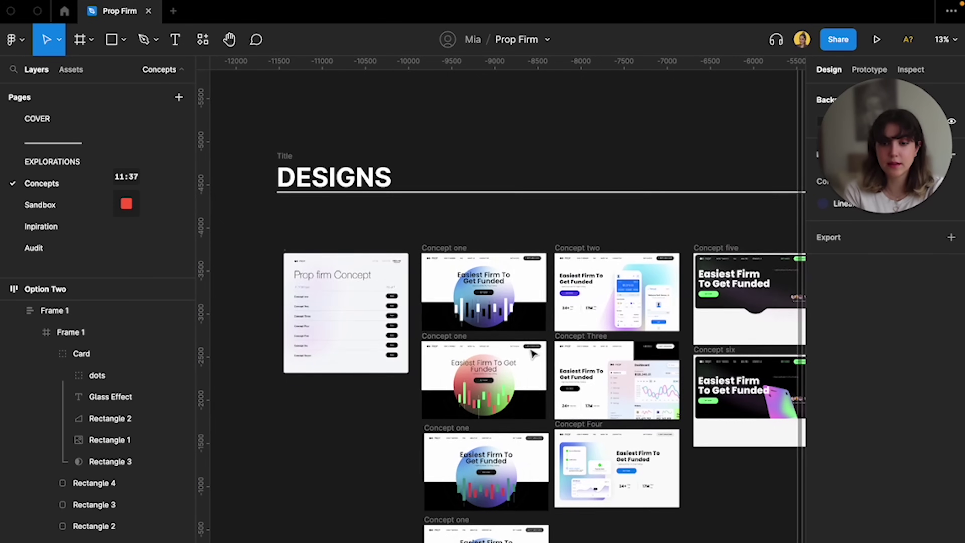
scroll(354, 300, up, 3)
scroll(313, 362, up, 2)
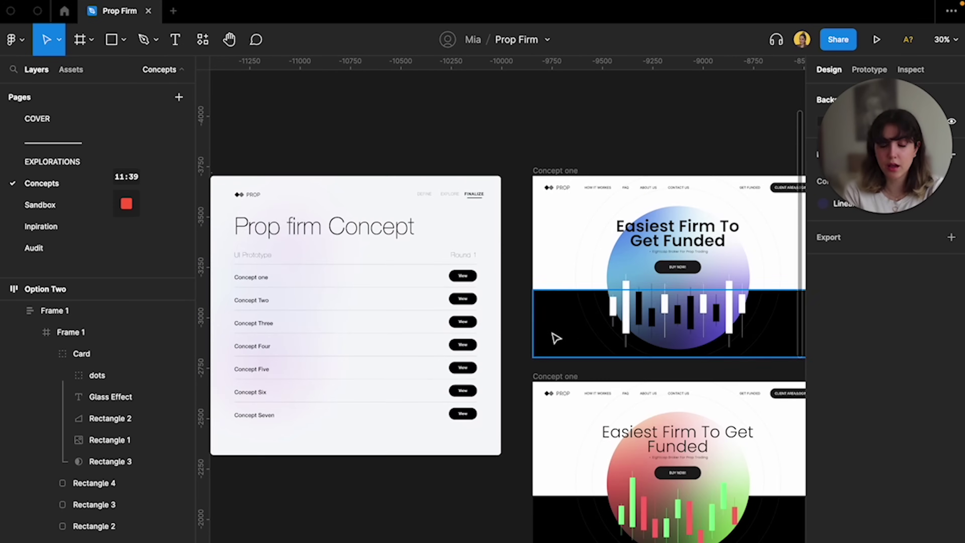
scroll(475, 280, left, 2)
scroll(475, 280, down, 1)
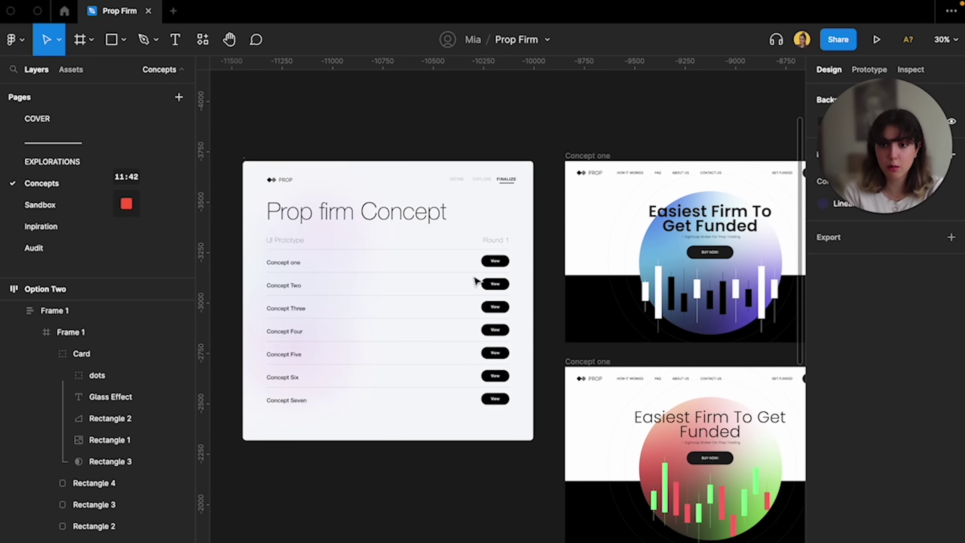
click(604, 213)
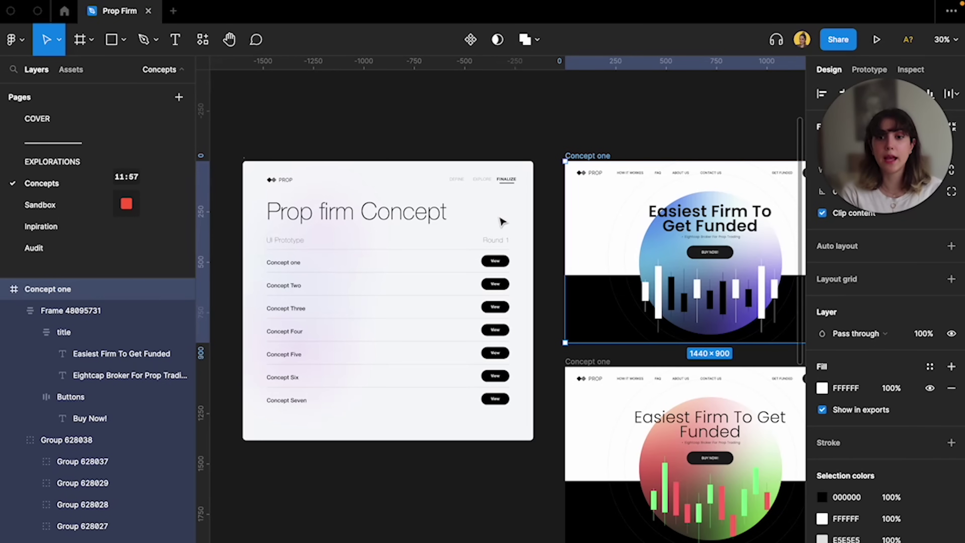
- Select the Prop firm Concept index card and its Concept One through Four rows
scroll(502, 222, right, 5)
scroll(520, 323, down, 3)
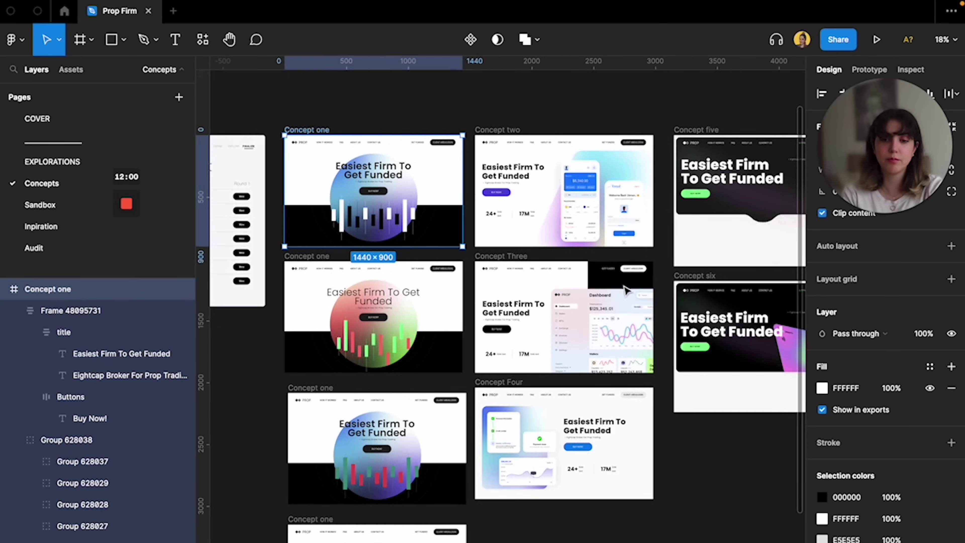
scroll(625, 289, up, 2)
key(shift+Tab)
scroll(361, 216, up, 5)
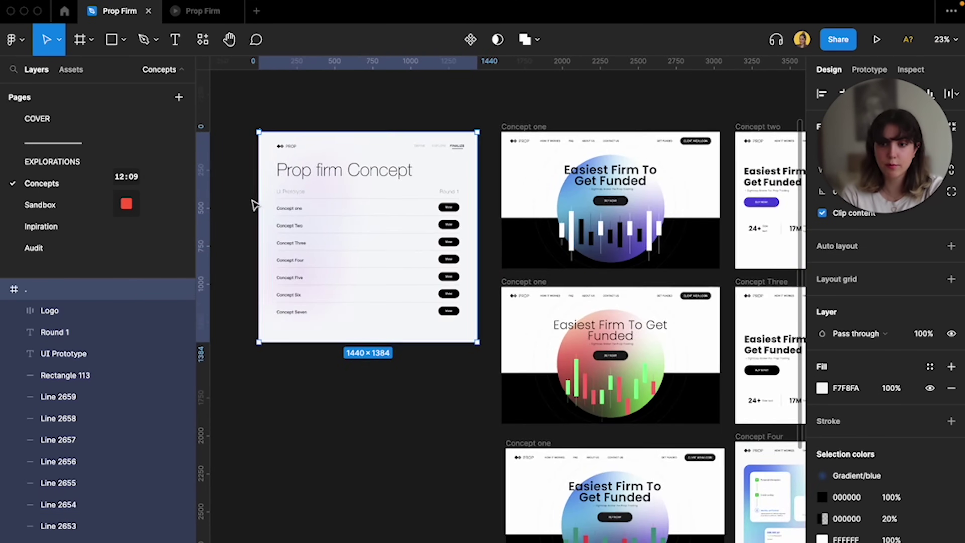
click(312, 213)
click(313, 237)
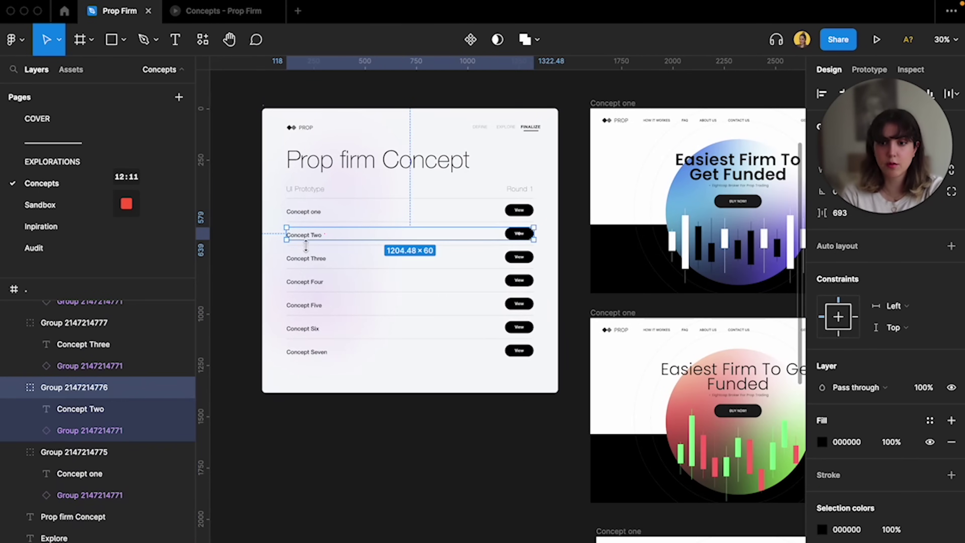
click(313, 260)
click(315, 283)
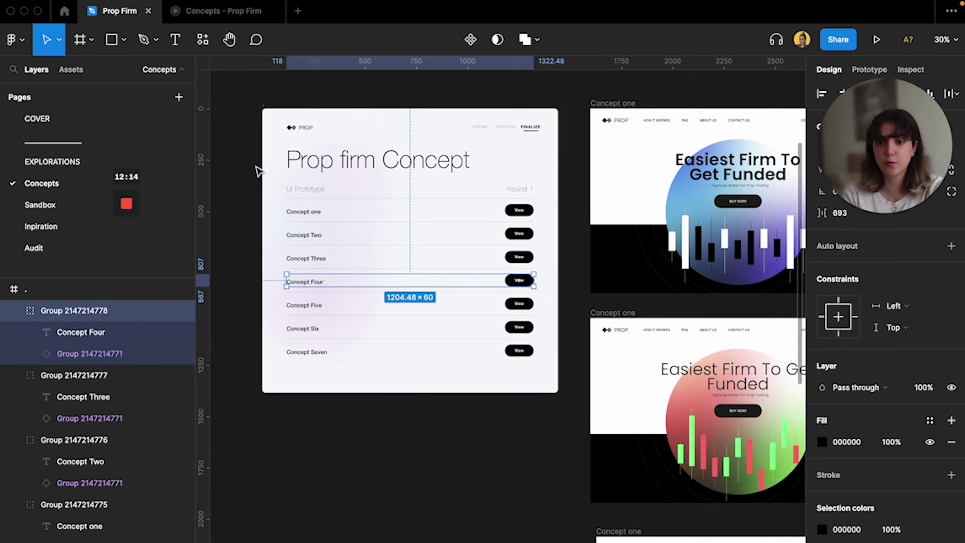
click(223, 10)
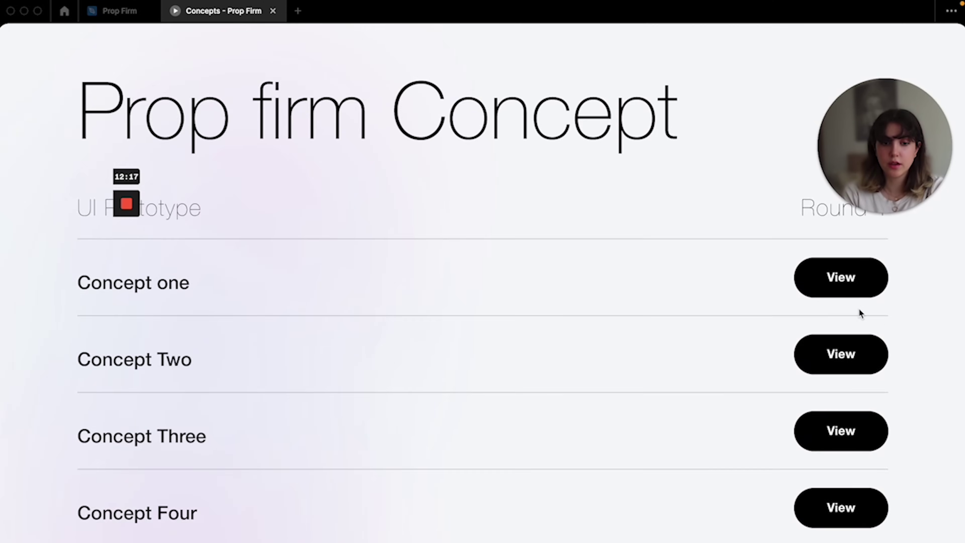
- In the Concepts - Prop Firm prototype, open three concept landing pages including Concept Six, returning to the list each time
key(Left)
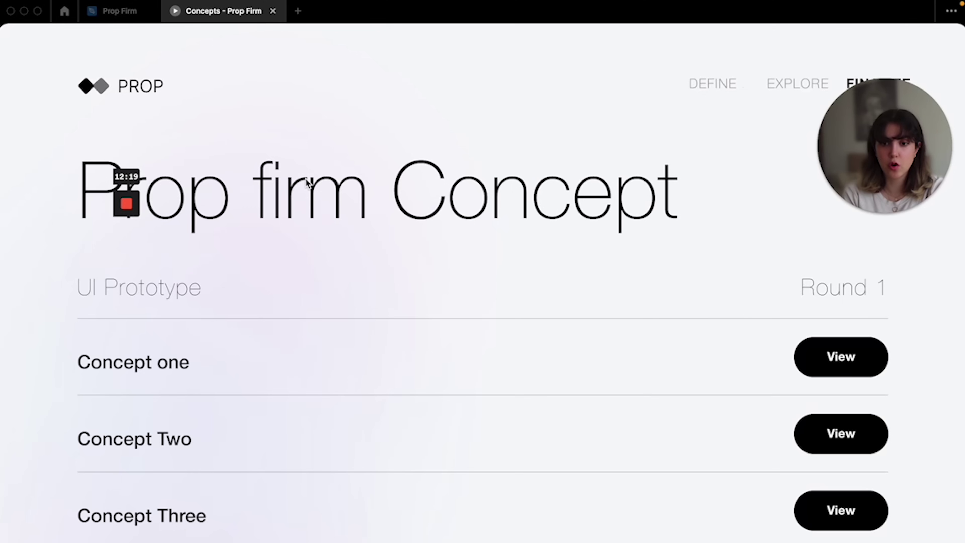
click(841, 521)
key(Left)
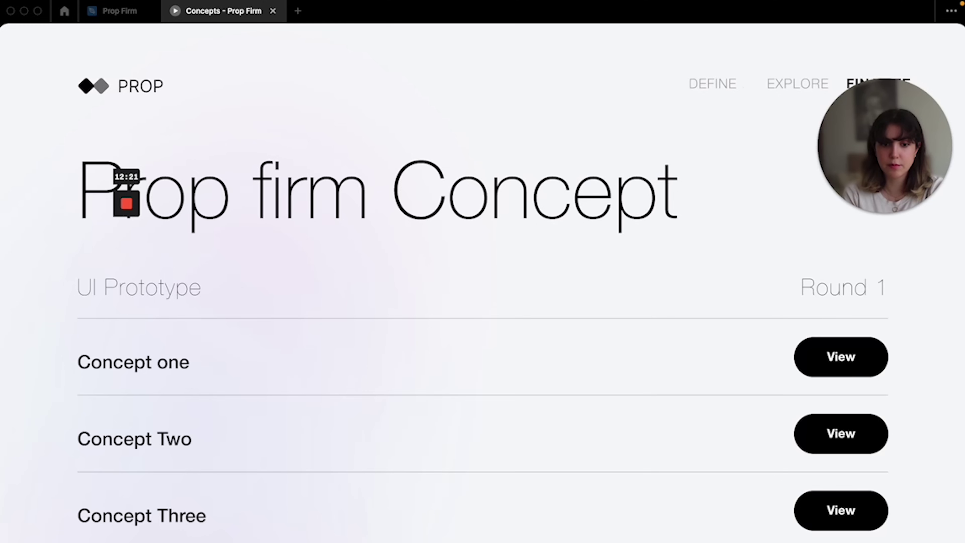
scroll(832, 518, down, 5)
click(830, 517)
key(Left)
scroll(747, 494, down, 5)
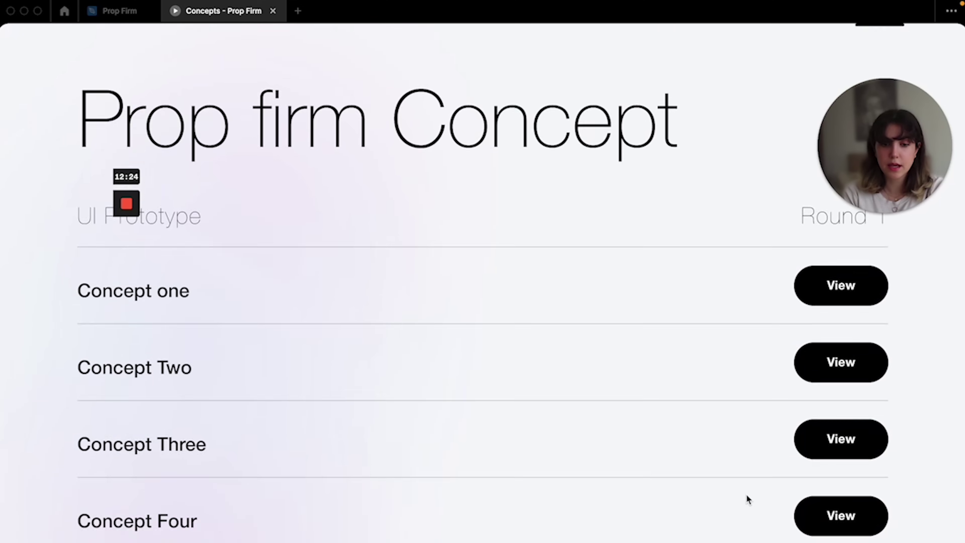
click(829, 532)
key(Left)
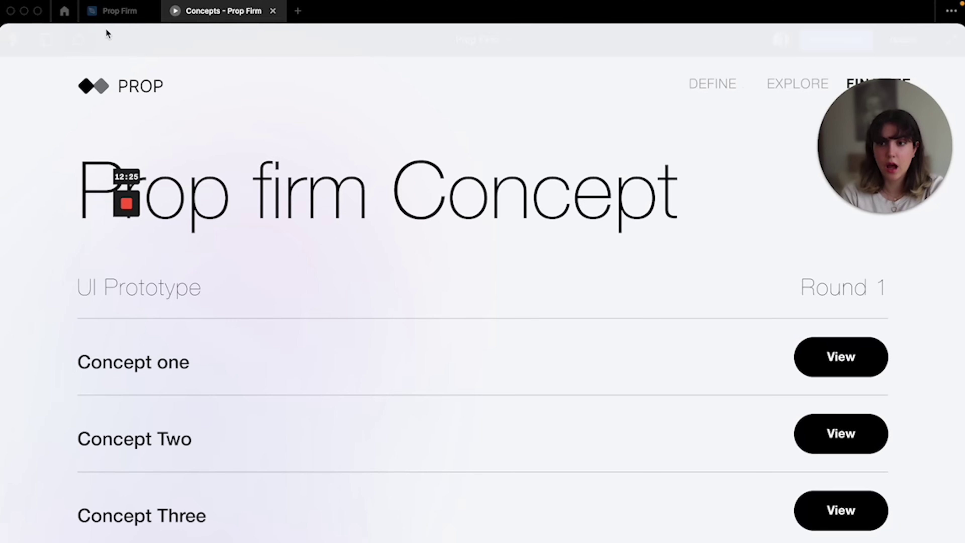
click(129, 11)
- Marquee-select the four Concept one frames, deselect, and zoom out to 9% over the DESIGNS board
scroll(243, 252, down, 5)
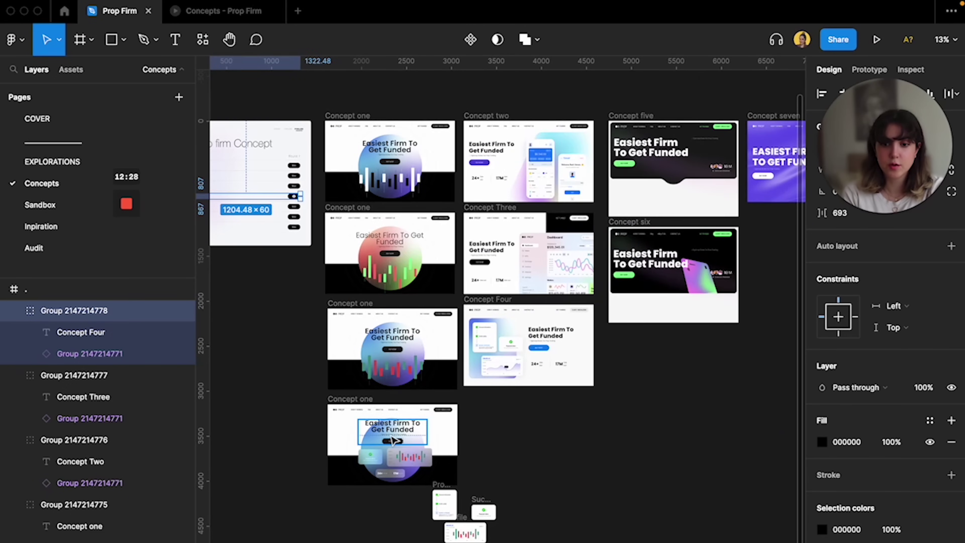
drag(318, 511, 452, 108)
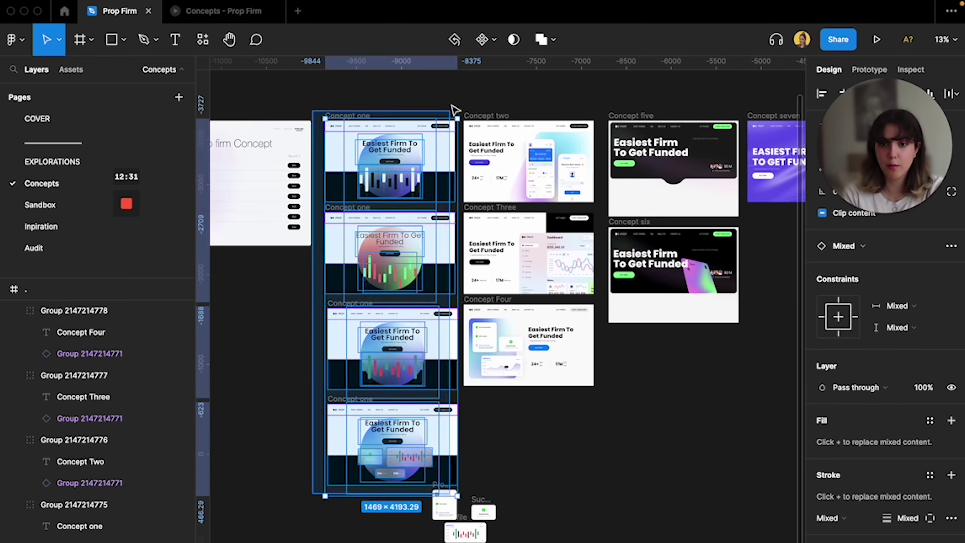
click(457, 103)
scroll(370, 409, up, 3)
scroll(456, 234, down, 4)
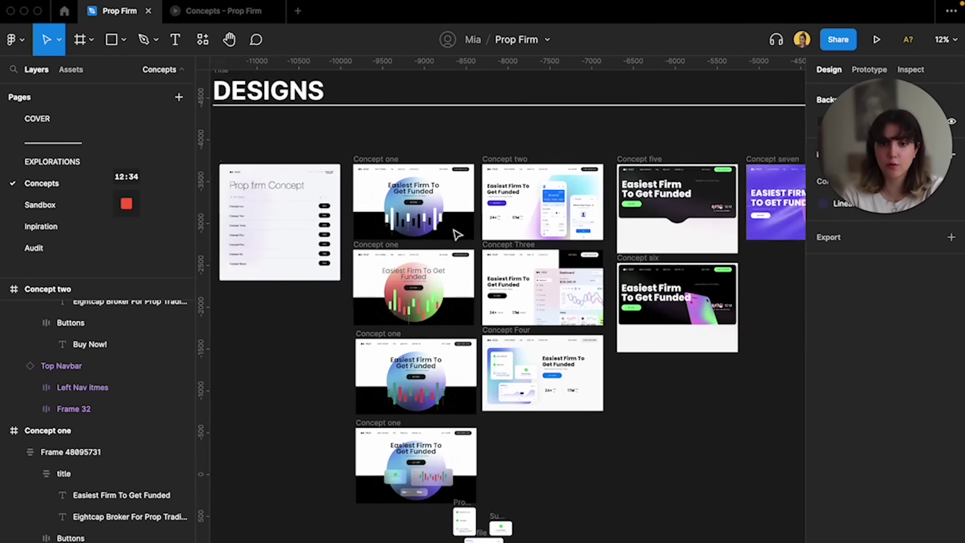
scroll(471, 230, up, 2)
scroll(662, 250, down, 4)
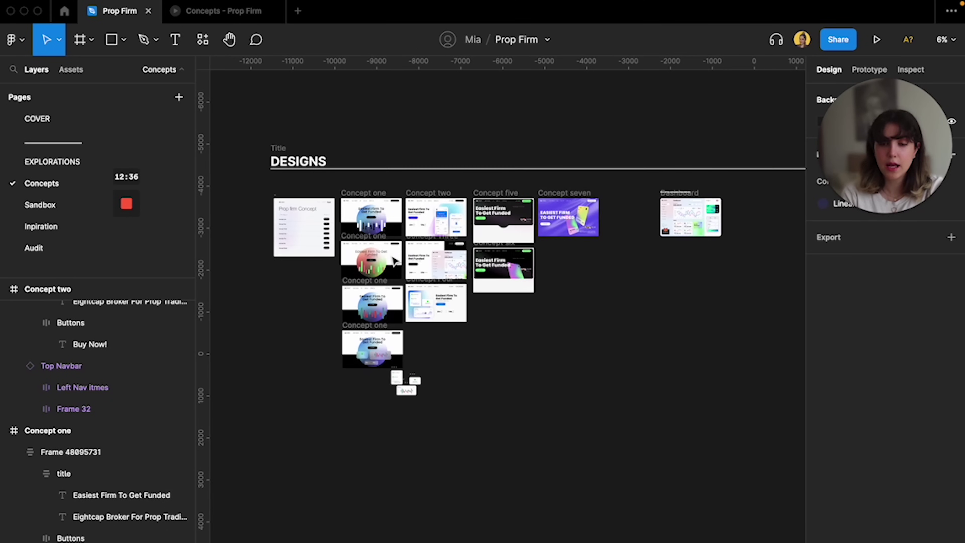
scroll(684, 190, up, 5)
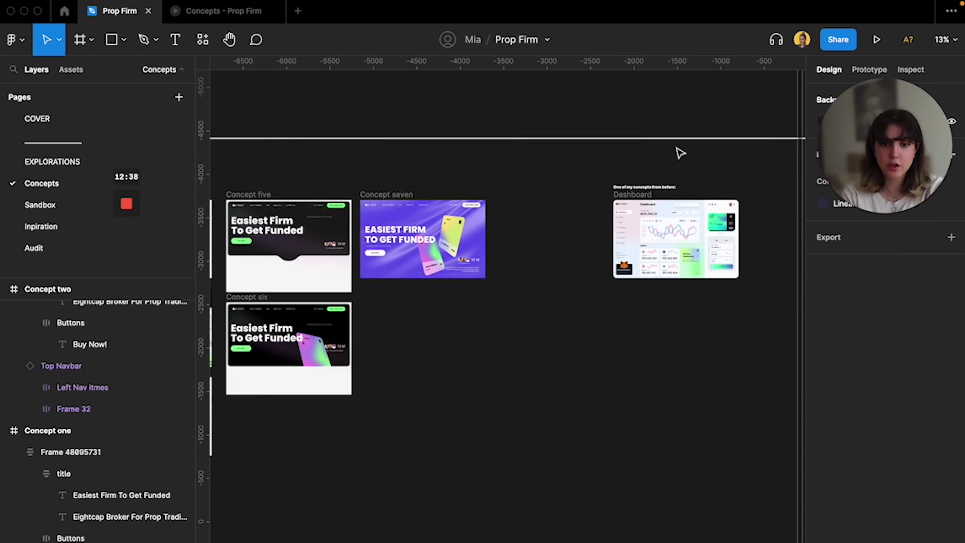
scroll(680, 152, down, 3)
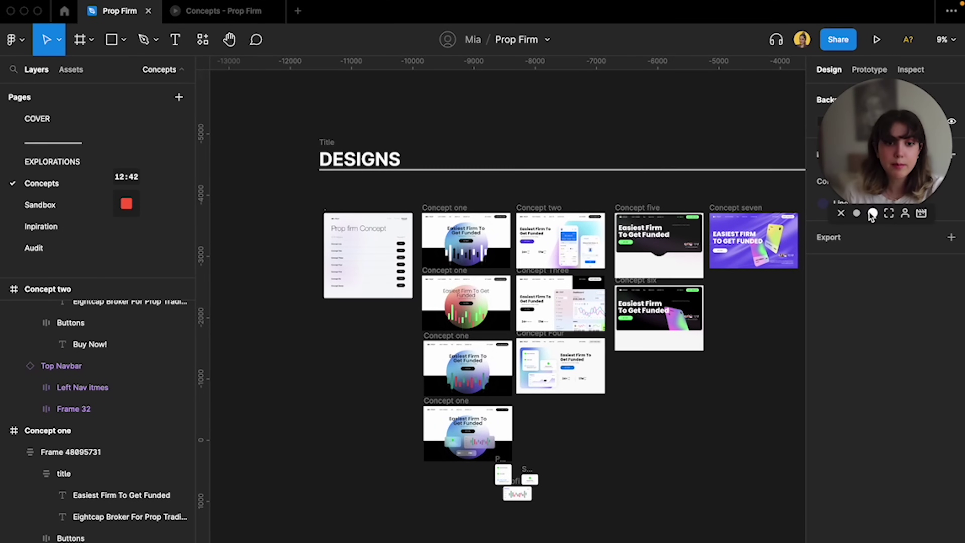
click(873, 213)
drag(927, 64, 441, 323)
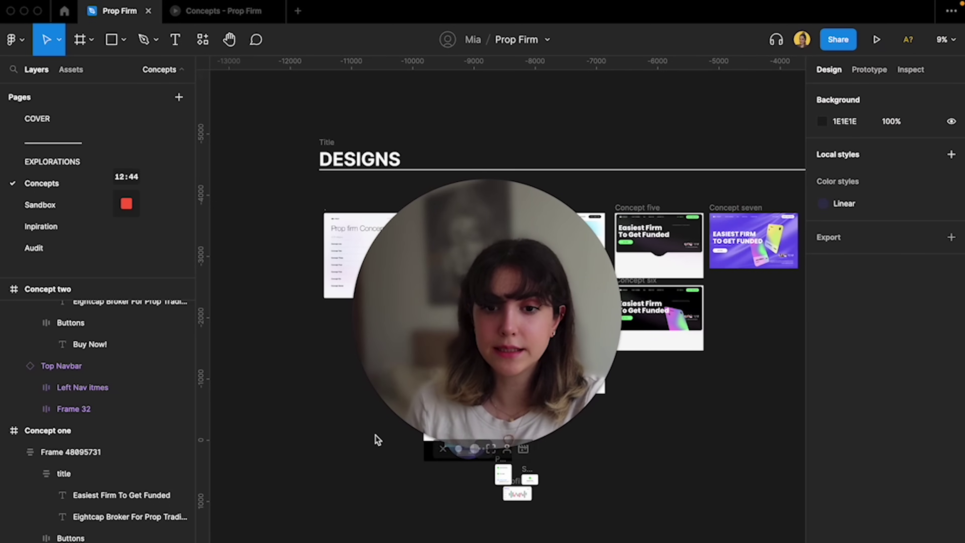